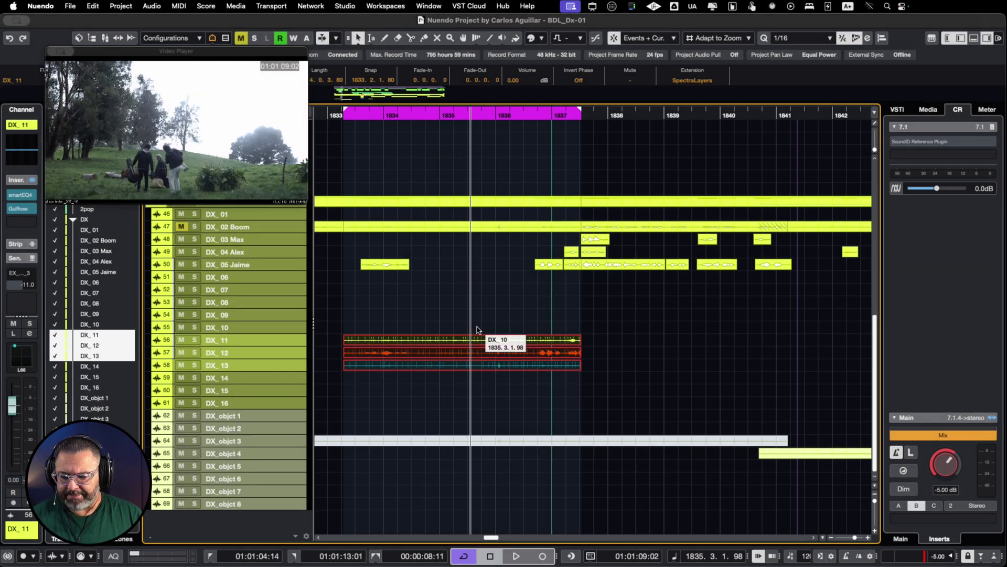
- Select the DX_11–DX_13 dialogue events and audition them from two playback positions
drag(472, 327, 529, 391)
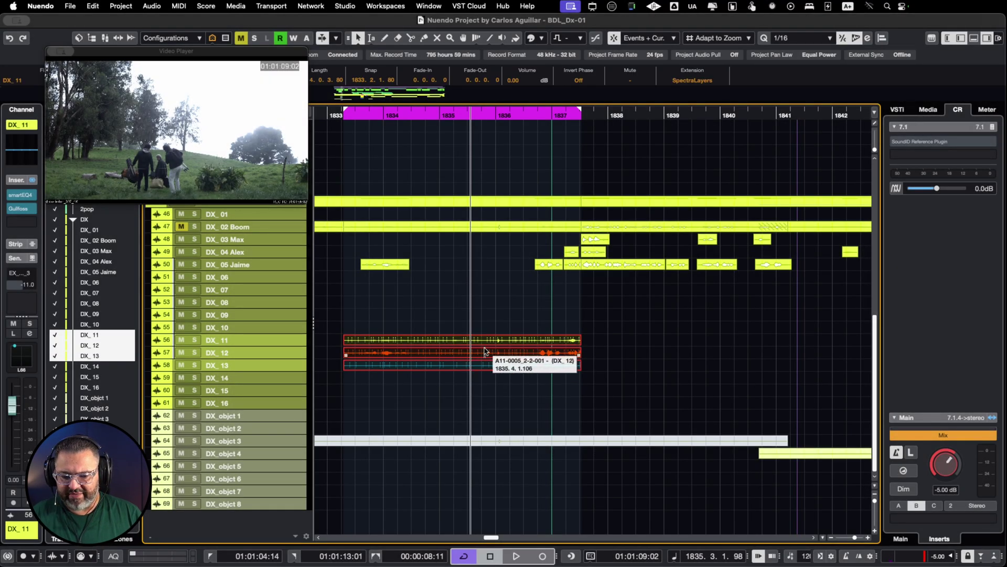
click(419, 324)
key(space)
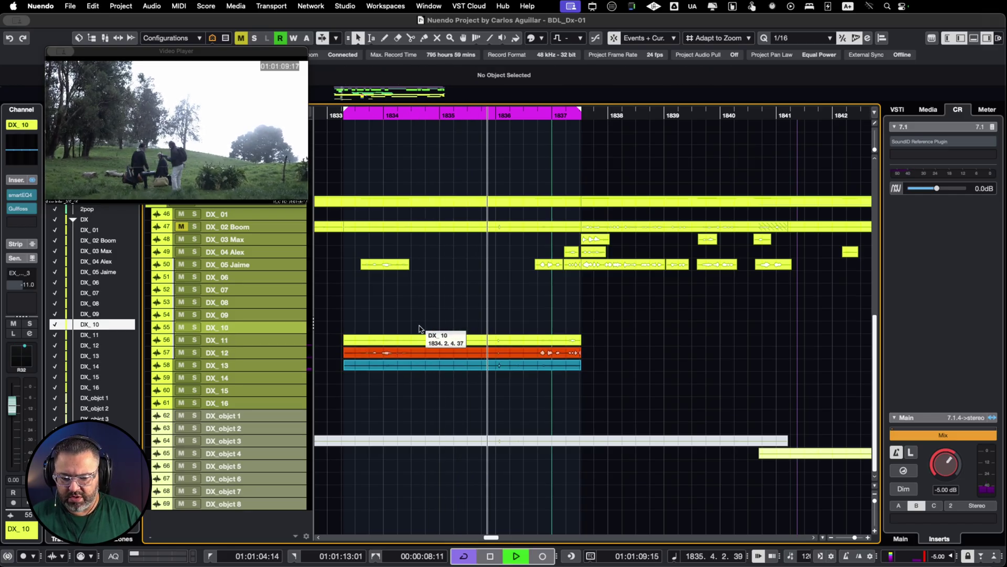
key(space)
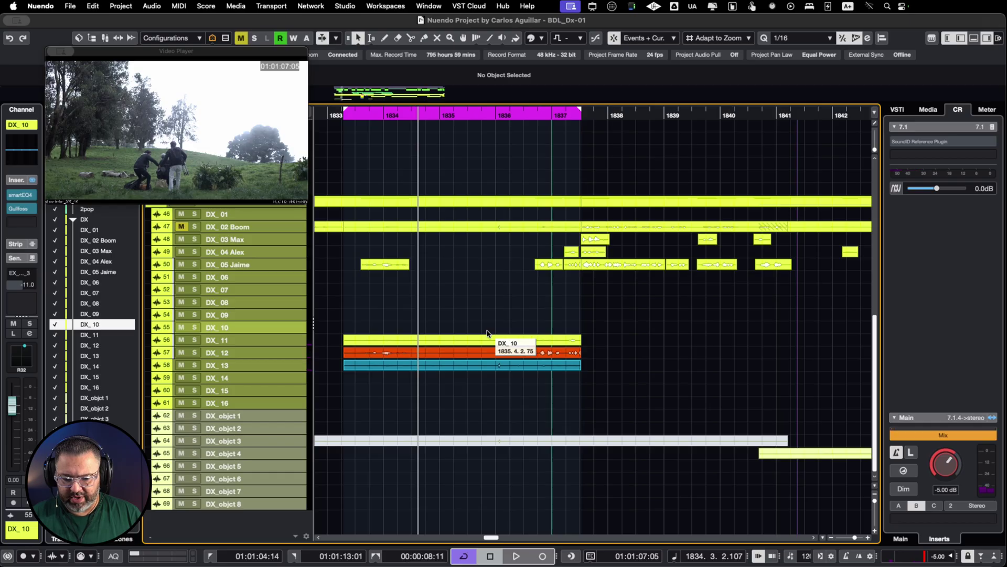
click(487, 332)
key(space)
key(space)
- Reselect the three dialogue events and undo their accidental move down four tracks
drag(520, 327, 448, 439)
drag(522, 339, 503, 401)
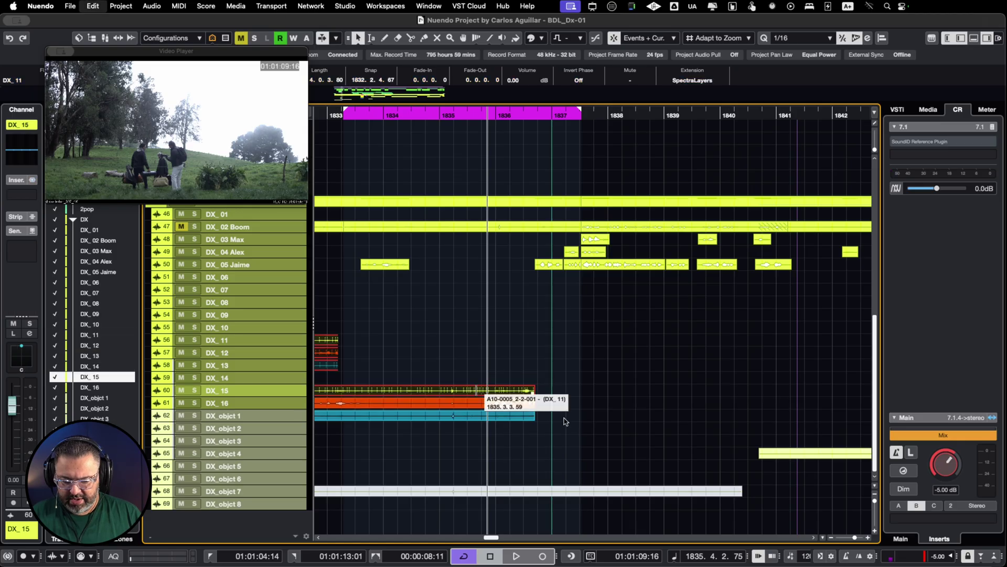
key(super+z)
- Place the playhead at 01:01:12:10 and set the events' Extension to SpectraLayers
click(565, 423)
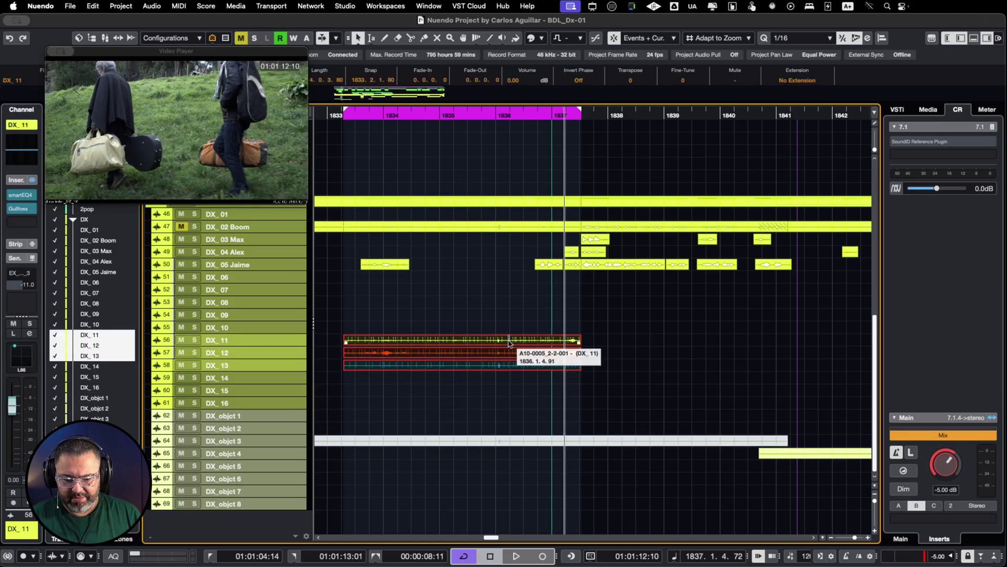
click(798, 81)
click(805, 132)
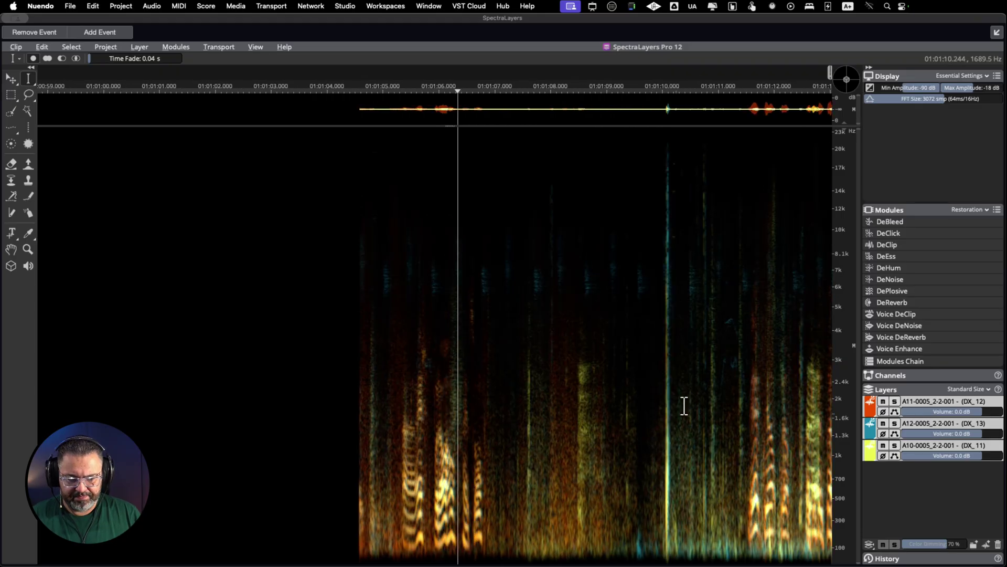
scroll(684, 406, up, 3)
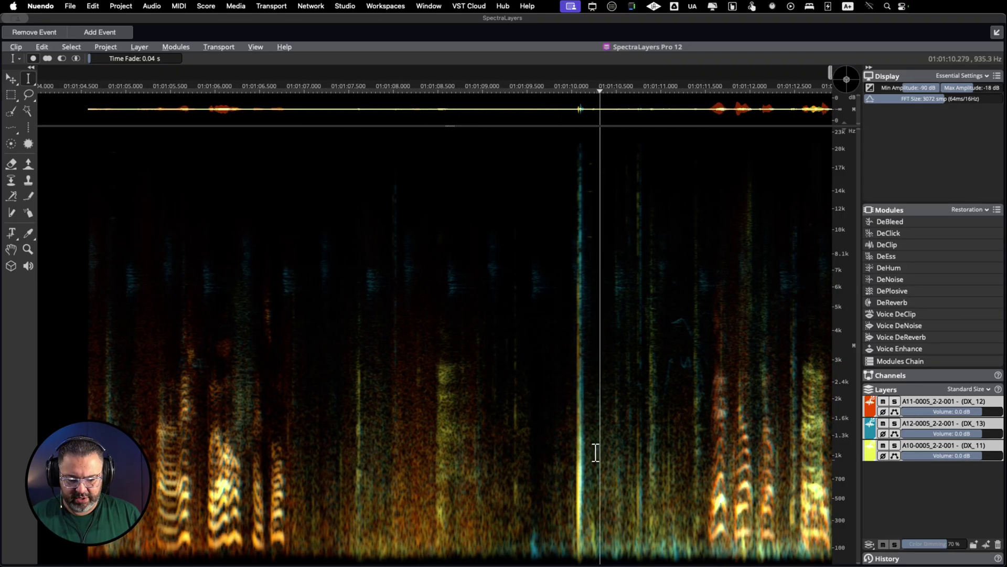
key(space)
click(568, 445)
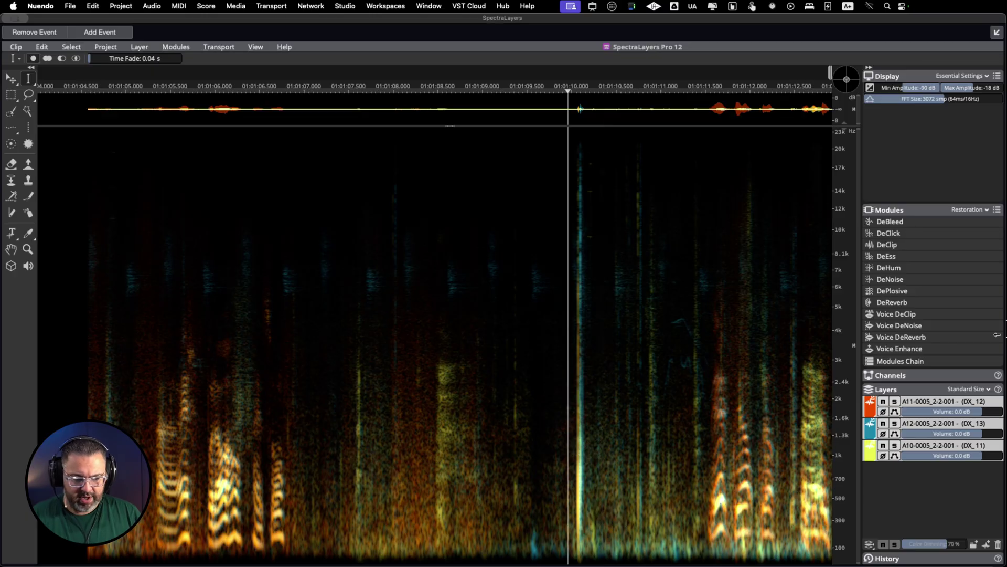
click(929, 401)
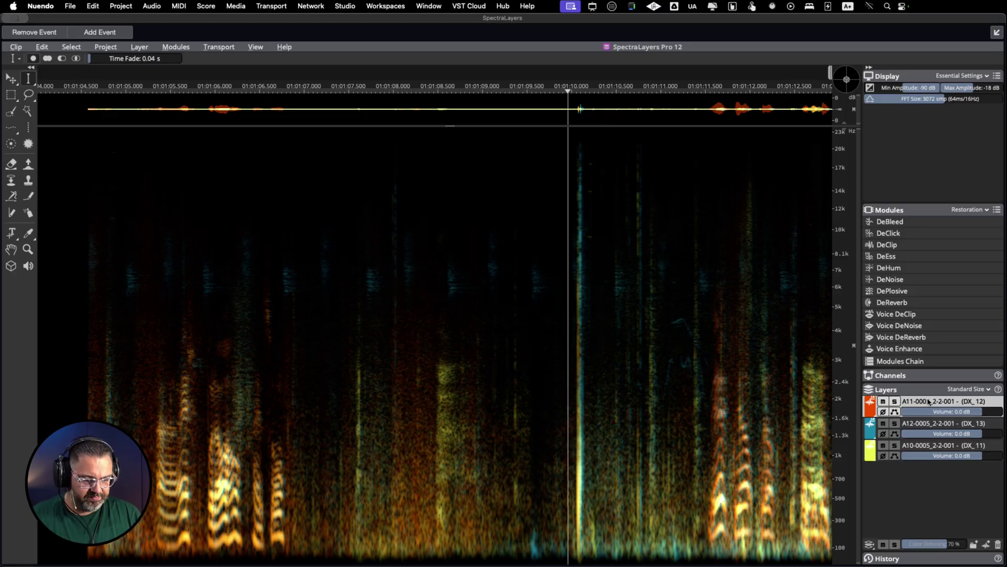
click(870, 545)
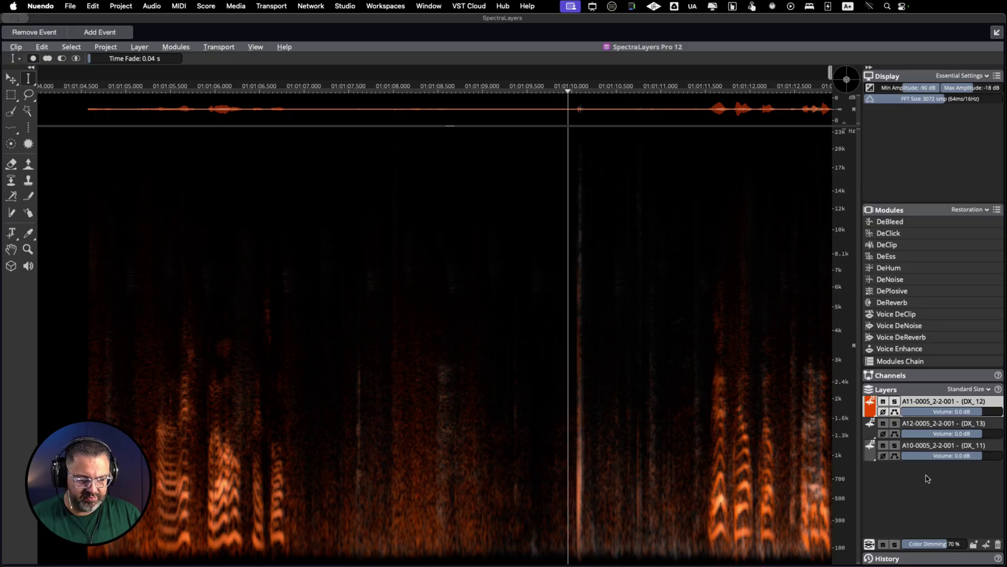
click(926, 427)
click(927, 447)
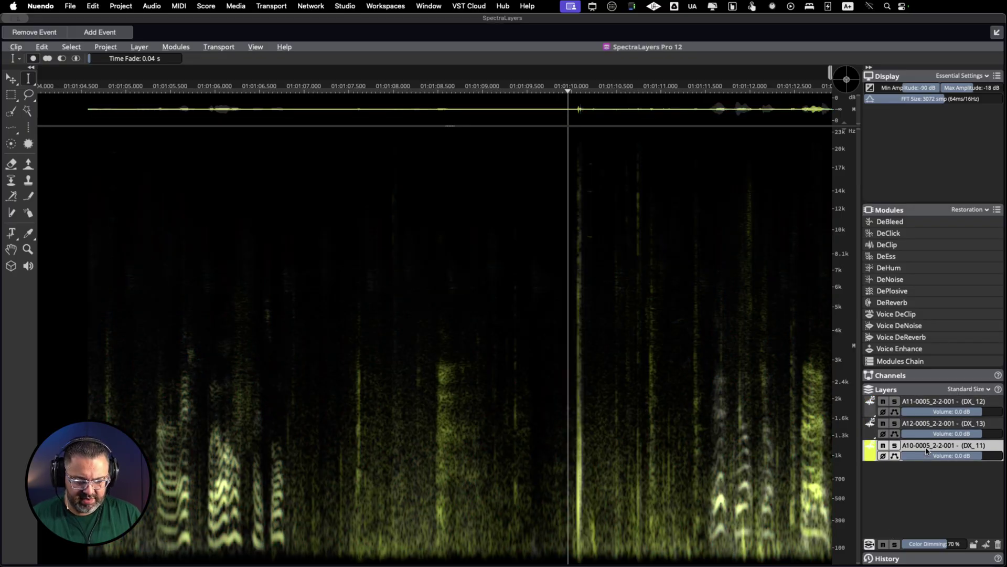
shift+click(927, 405)
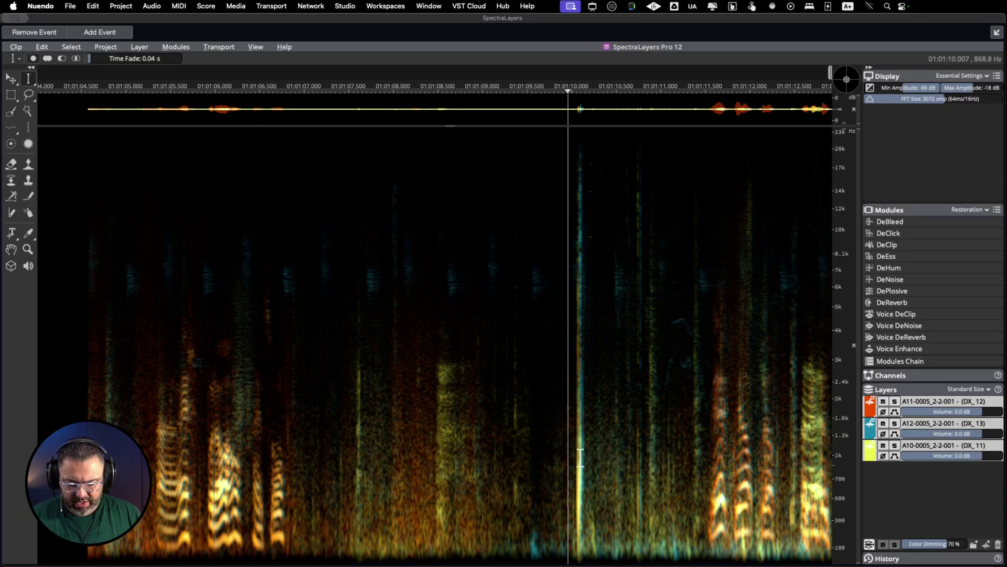
- Delete the narrow transient at 01:01:10.0 and play back to check the edit
drag(581, 457, 593, 457)
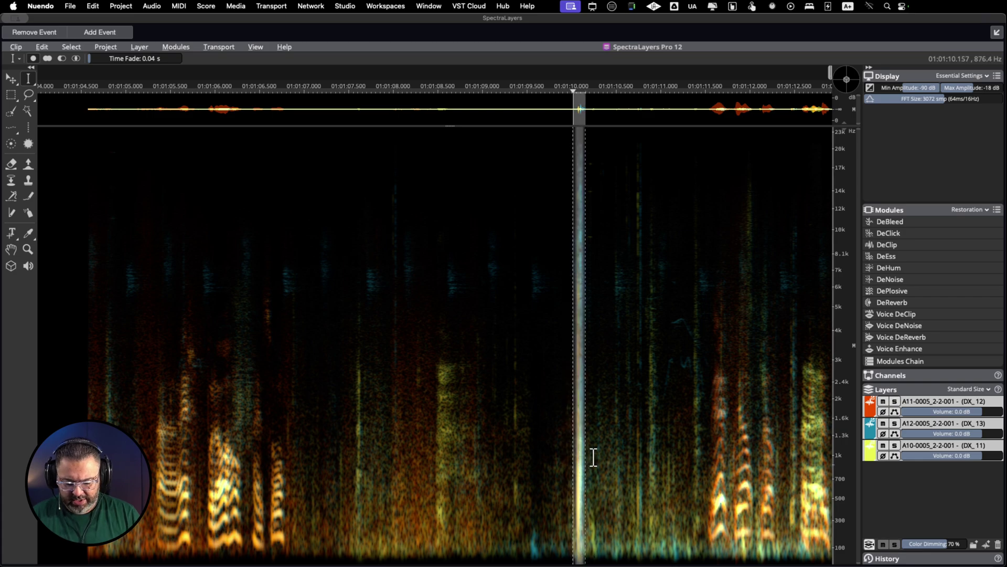
key(Delete)
click(540, 441)
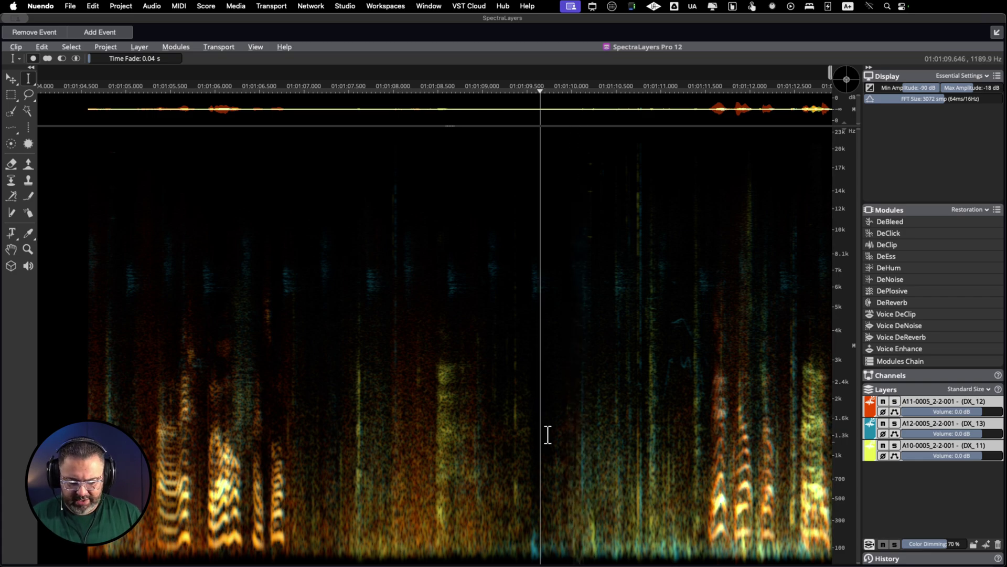
key(space)
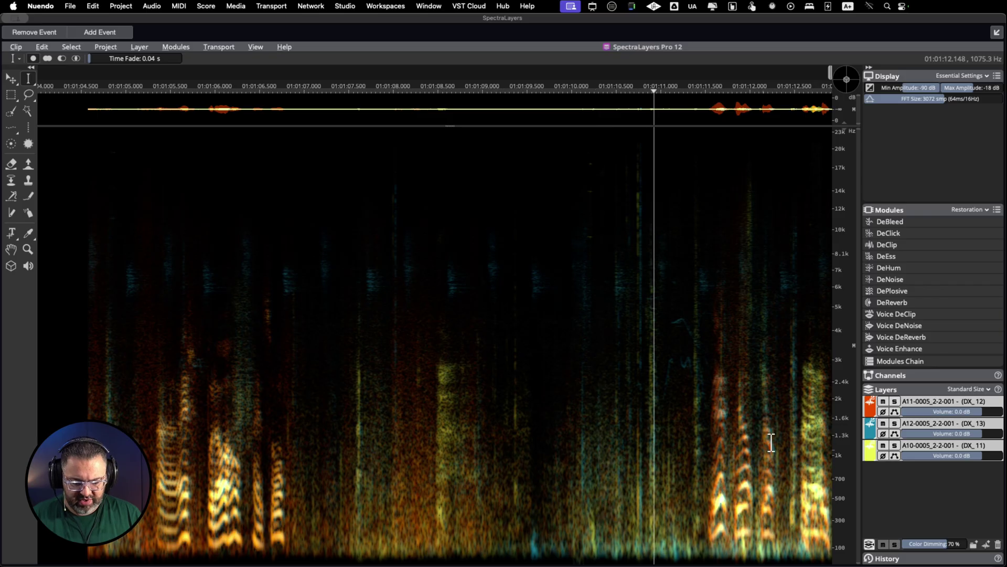
key(space)
- View the A11, A12 and A10 layers one at a time
click(927, 404)
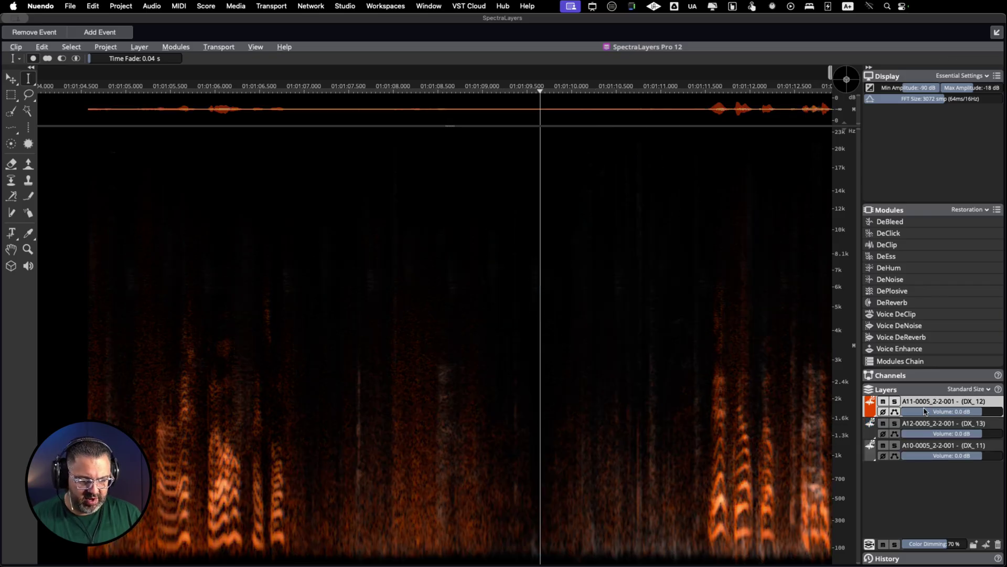
click(927, 424)
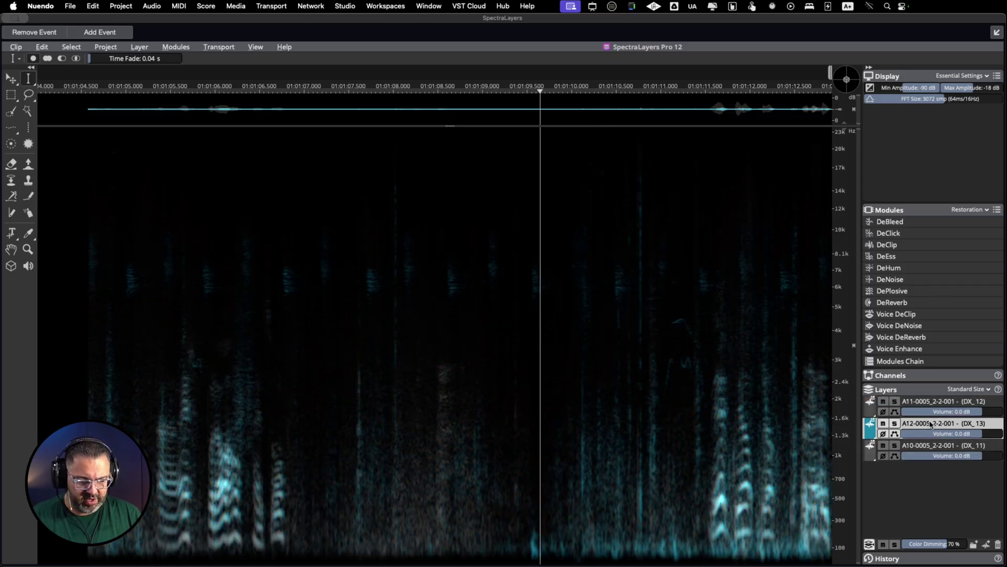
click(924, 447)
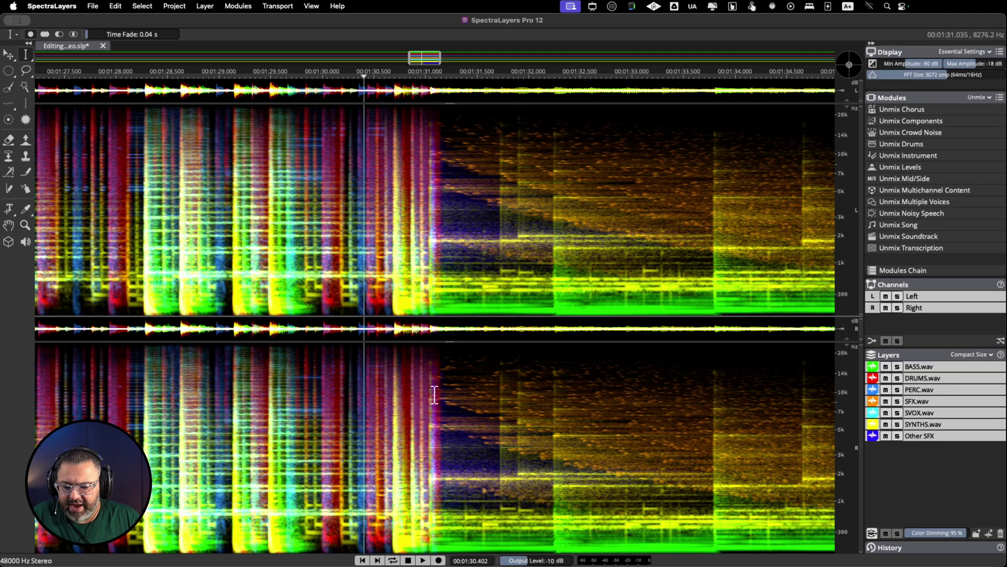
- Audition the stems near 00:01:30.944, then select and play the PERC.wav layer
key(space)
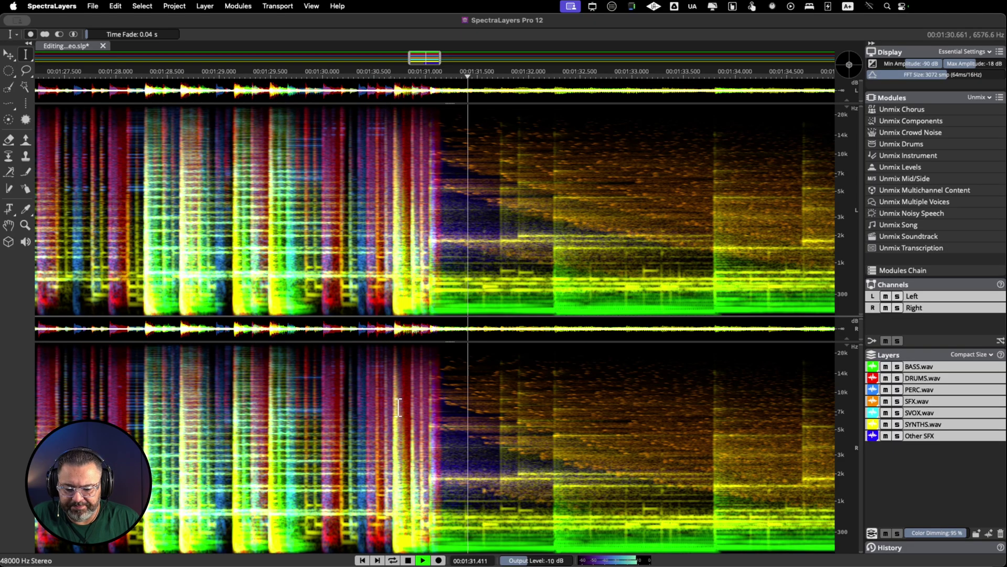
key(space)
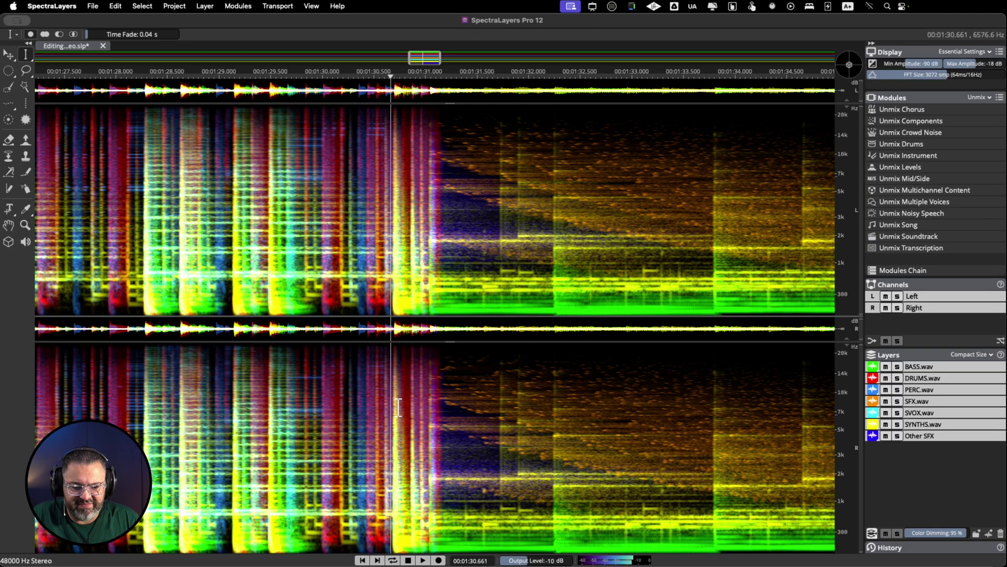
click(427, 416)
click(915, 435)
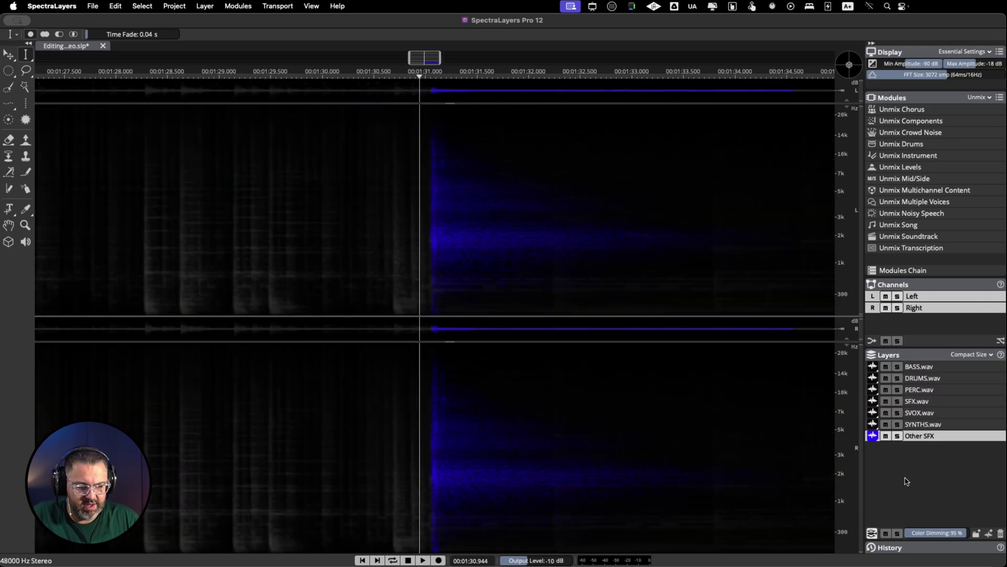
click(920, 390)
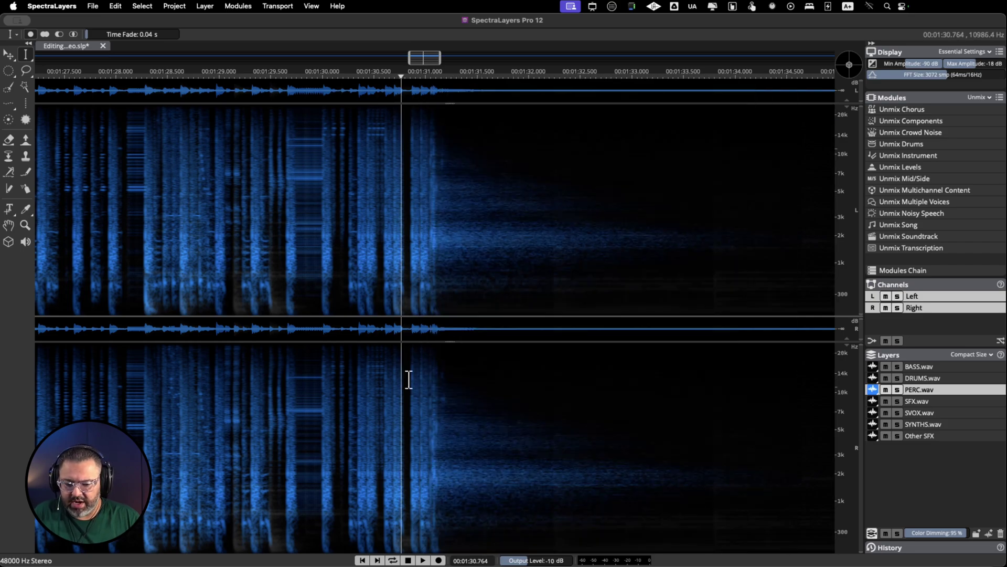
key(space)
key(space)
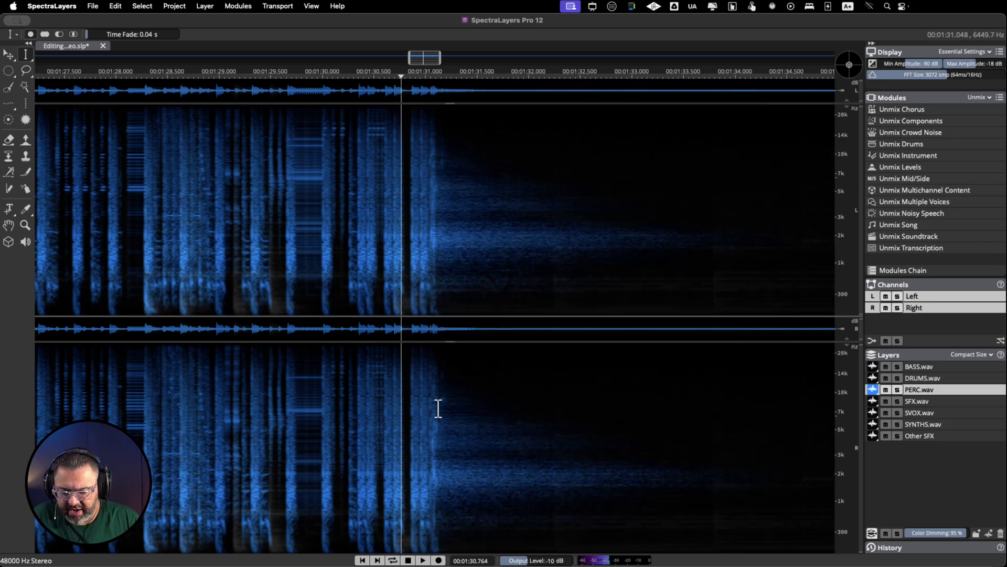
- Select the PERC.wav tail from 00:01:31.05 to 00:01:33.8, solo it and audition
drag(436, 409, 725, 407)
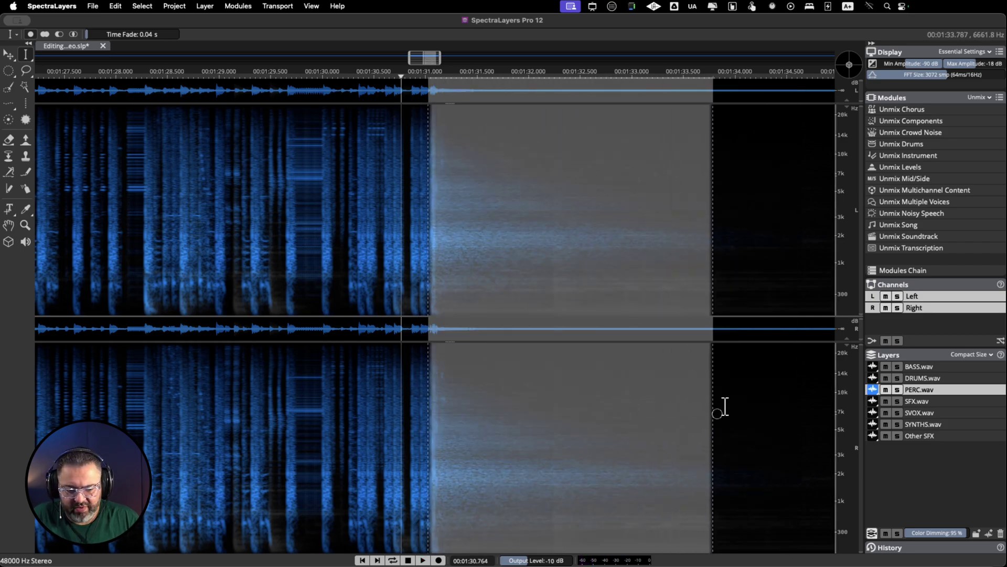
click(903, 391)
key(space)
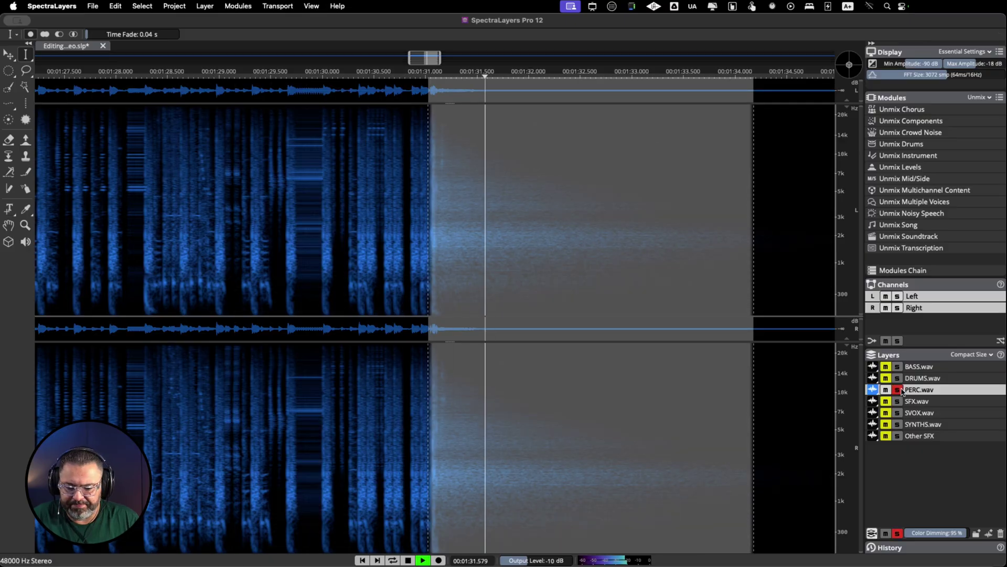
key(space)
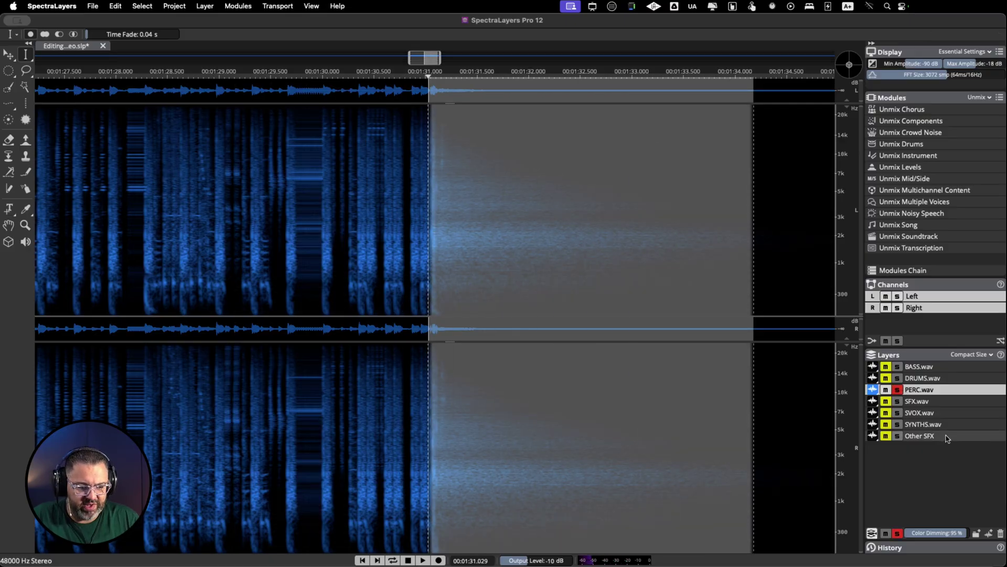
click(150, 8)
- Use Cut Special > Cut to with Other SFX as target to move the percussion tail
mouse_move(136, 77)
click(227, 75)
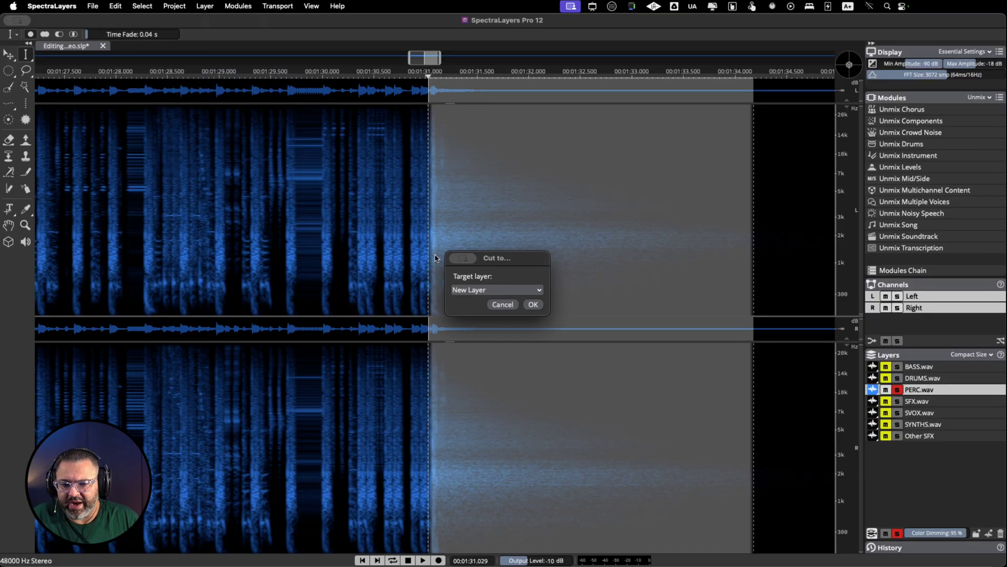
click(493, 292)
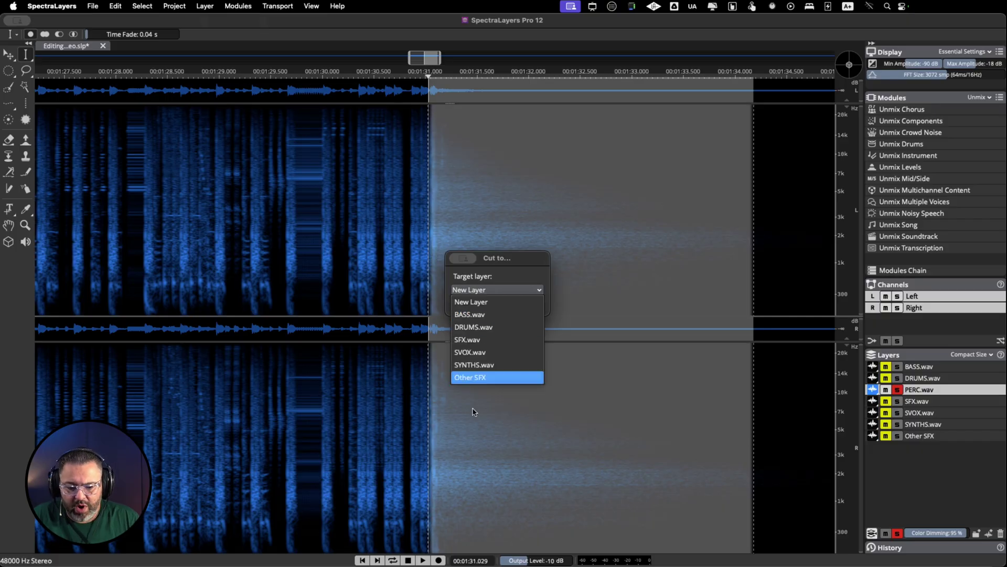
click(484, 378)
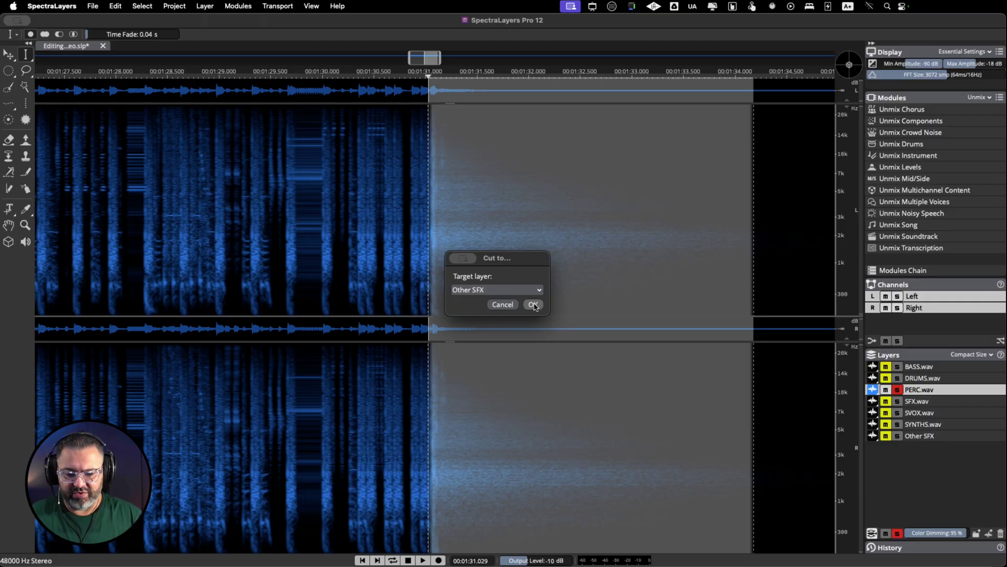
click(533, 304)
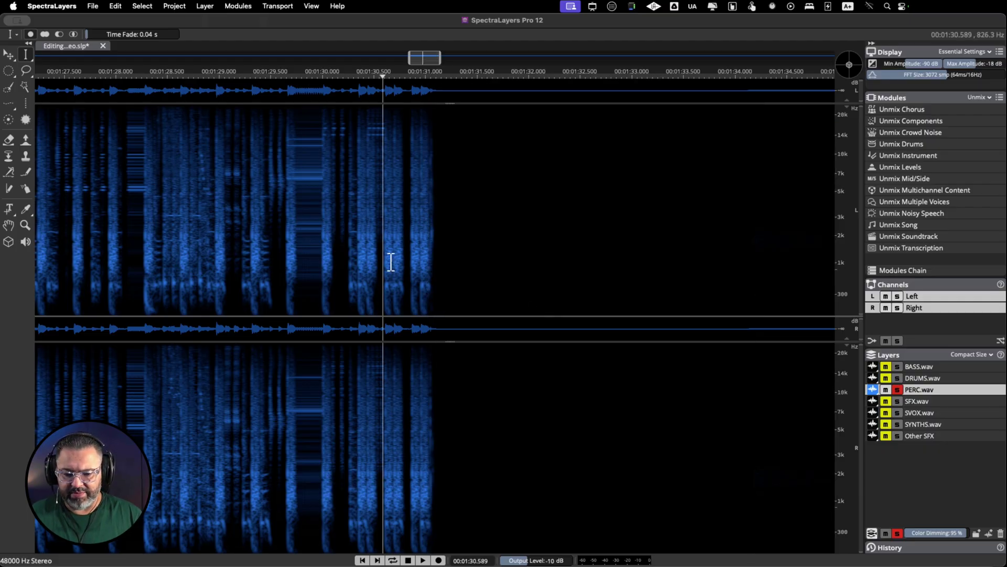
- Solo the Other SFX layer, play the moved kick twice, then turn solo off
key(space)
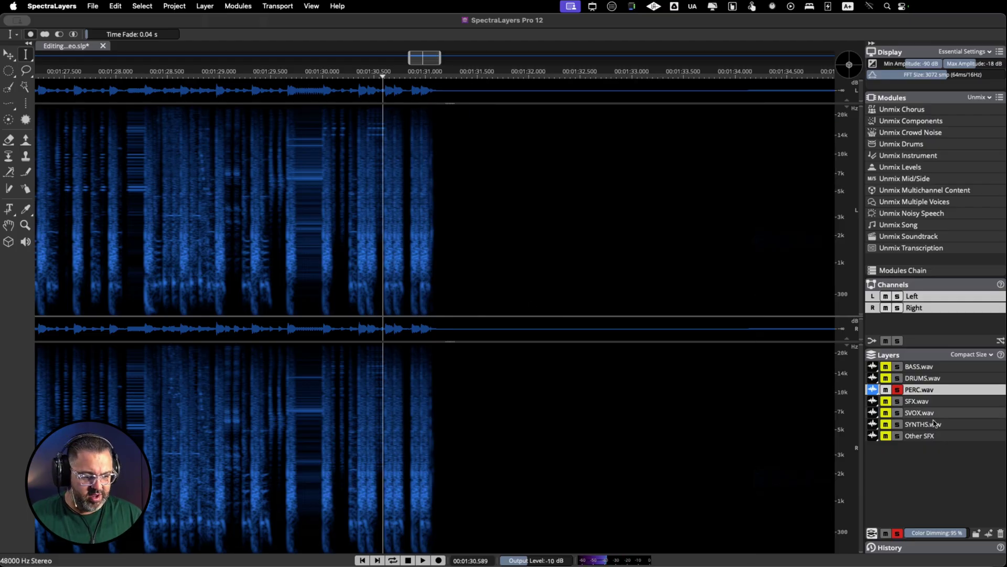
click(933, 434)
click(897, 435)
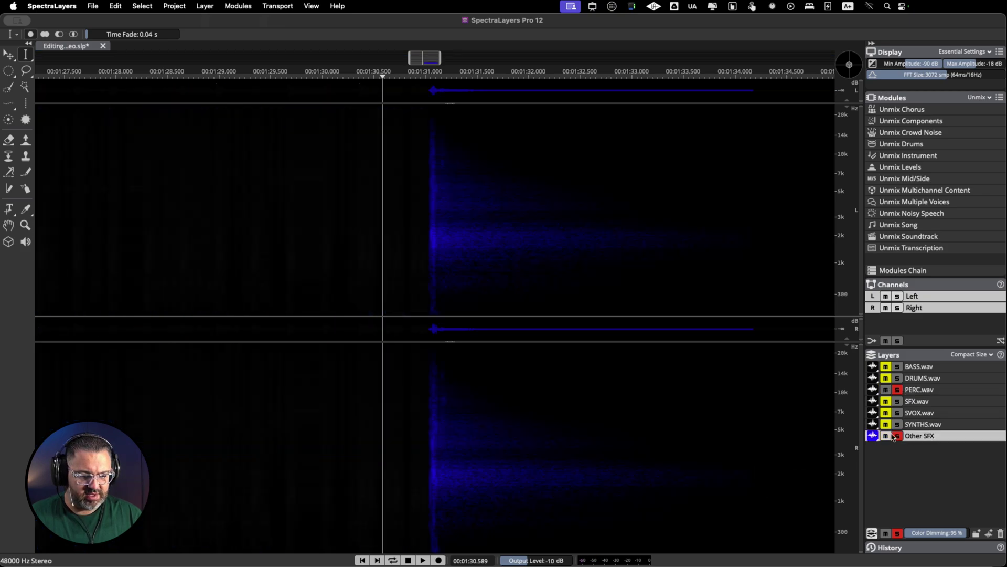
key(space)
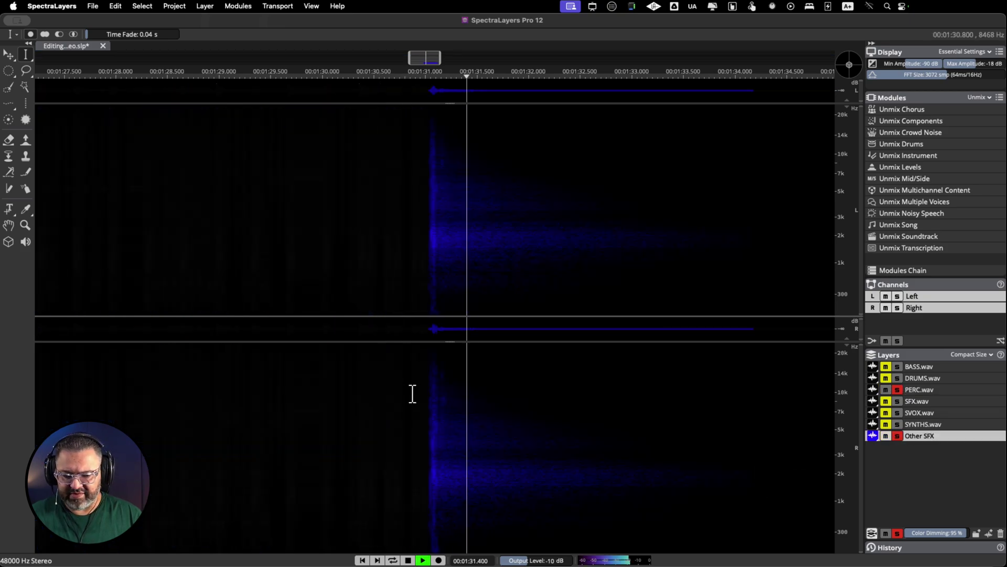
key(space)
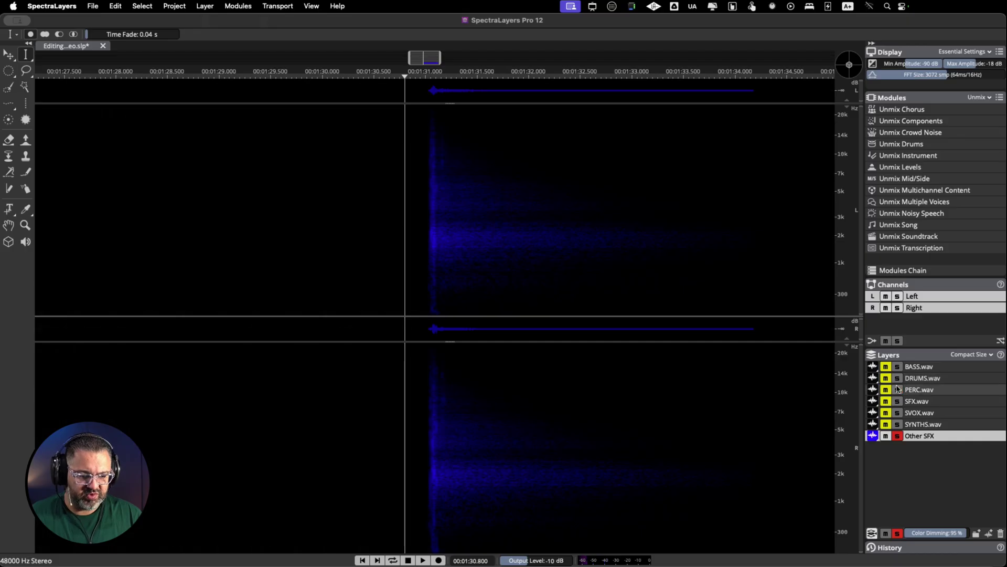
key(space)
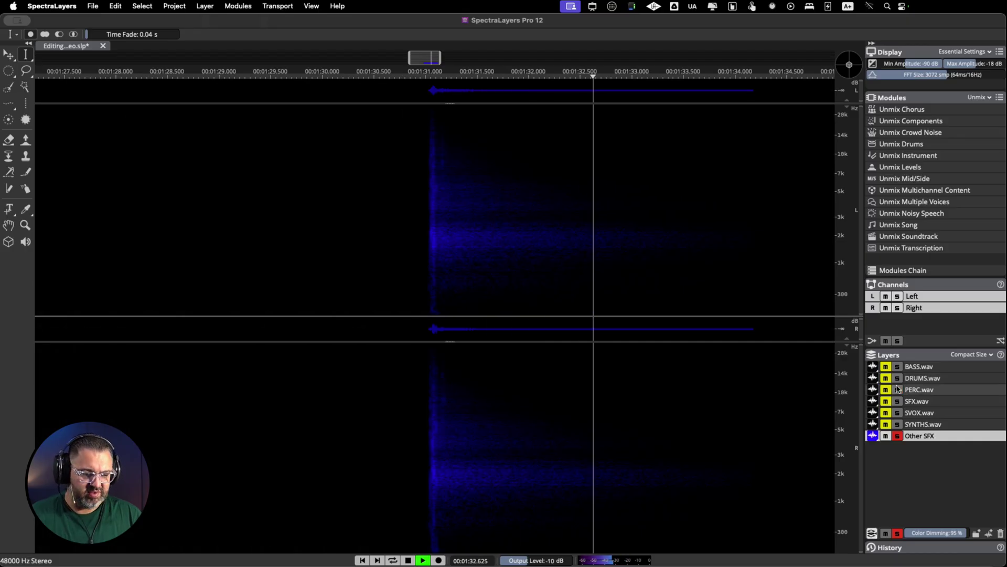
key(space)
click(898, 436)
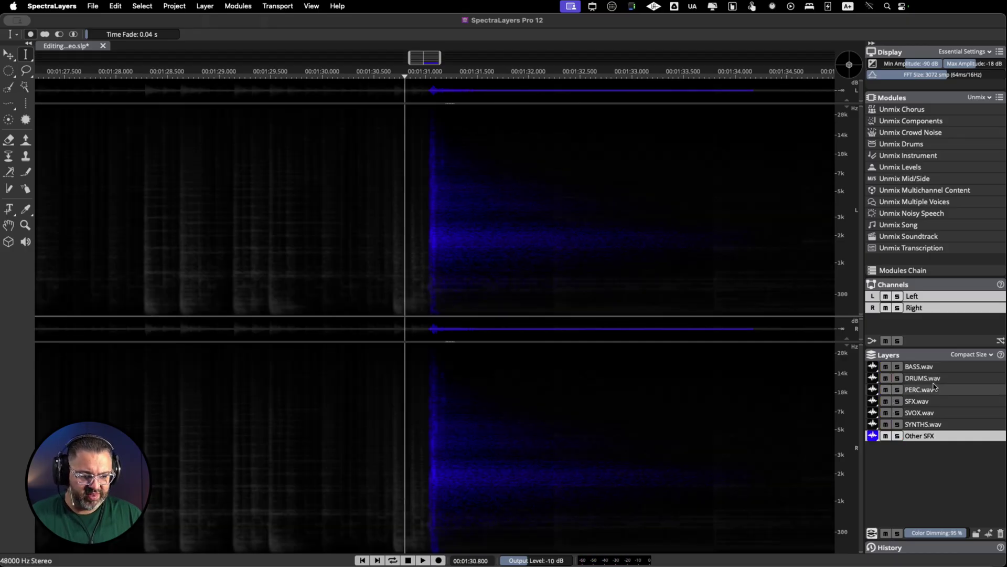
- On PERC.wav, select 11–18.5 s near the file start and Cut to Last Target
click(926, 391)
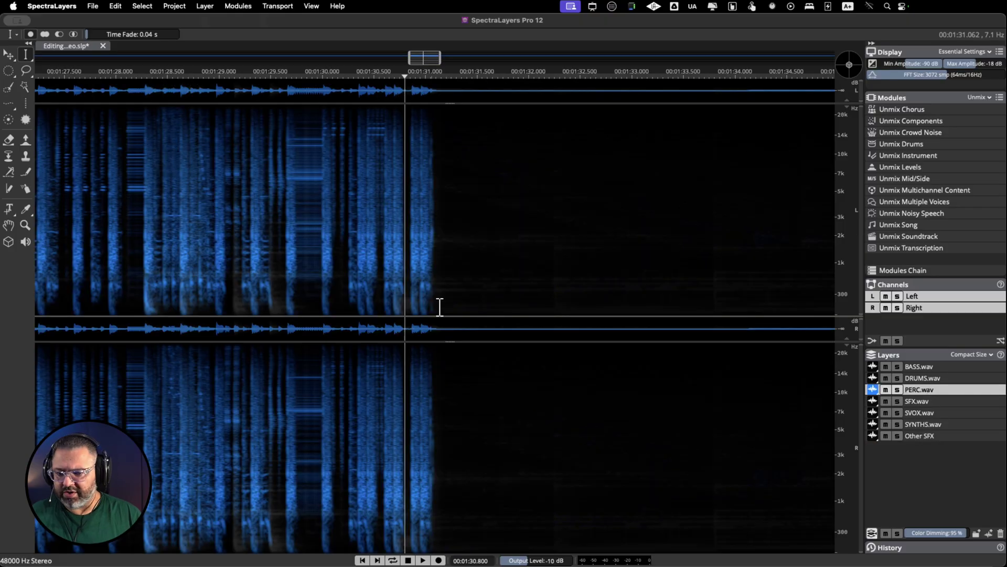
scroll(115, 104, down, 6)
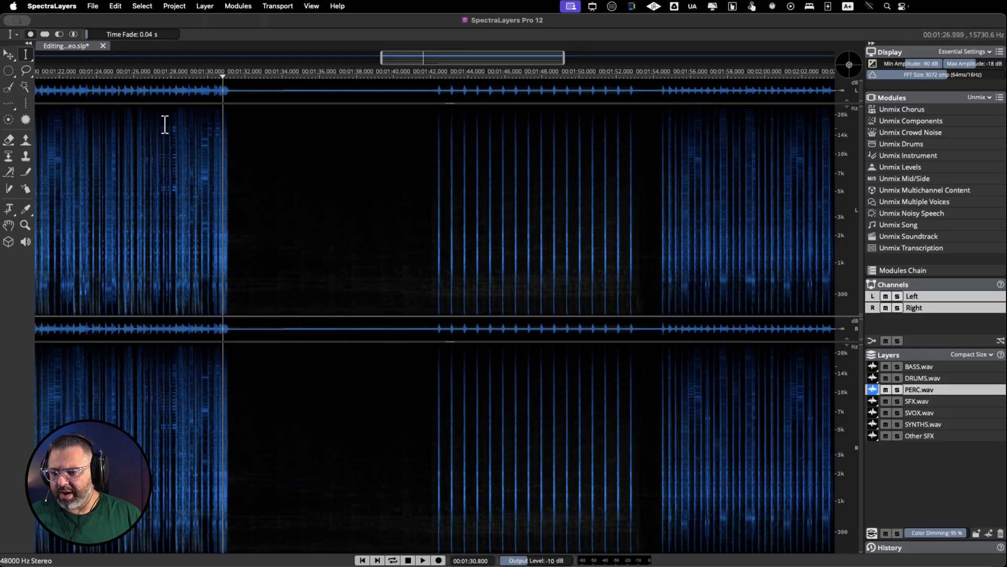
drag(389, 62, 44, 62)
scroll(250, 279, up, 5)
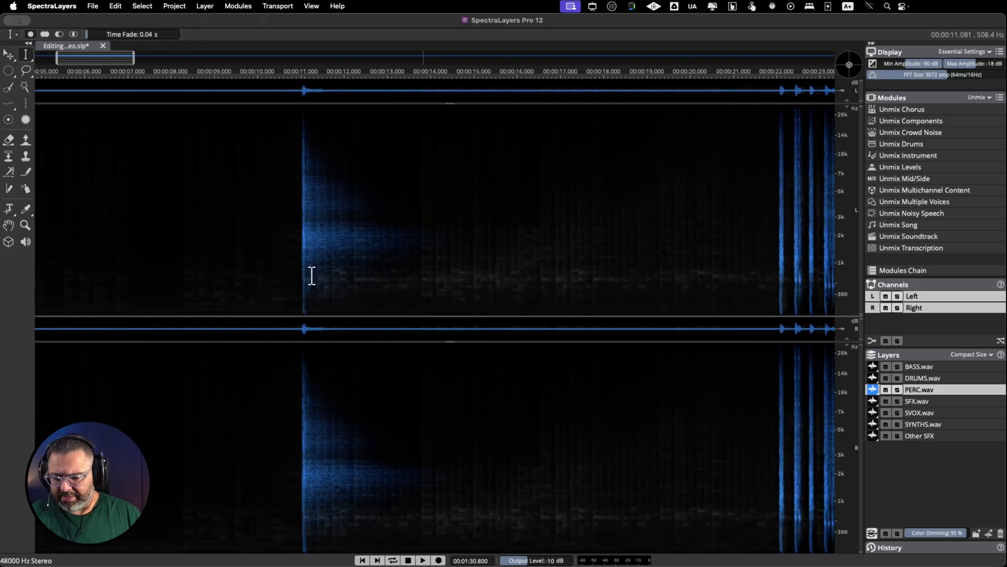
drag(301, 276, 624, 367)
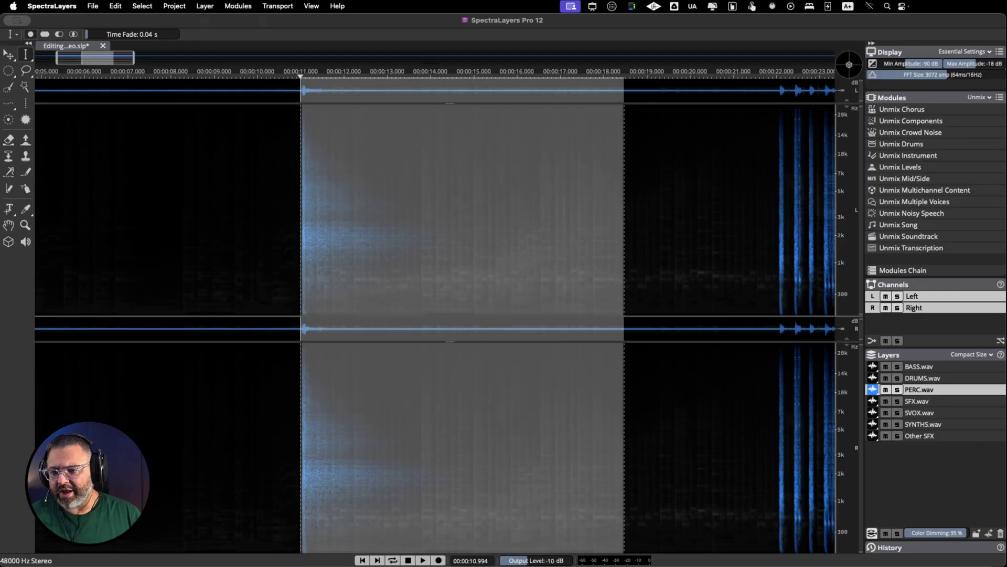
click(124, 7)
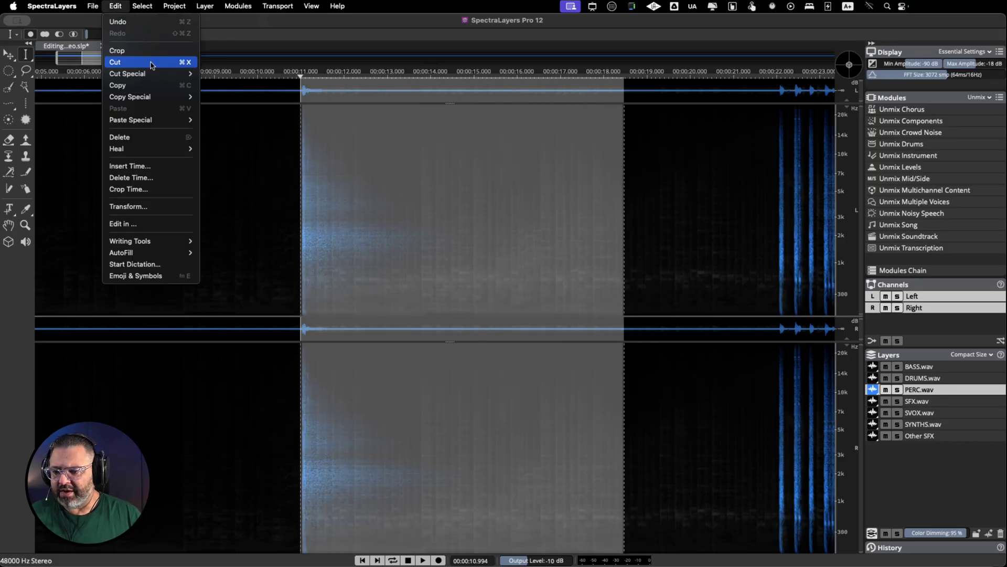
mouse_move(173, 73)
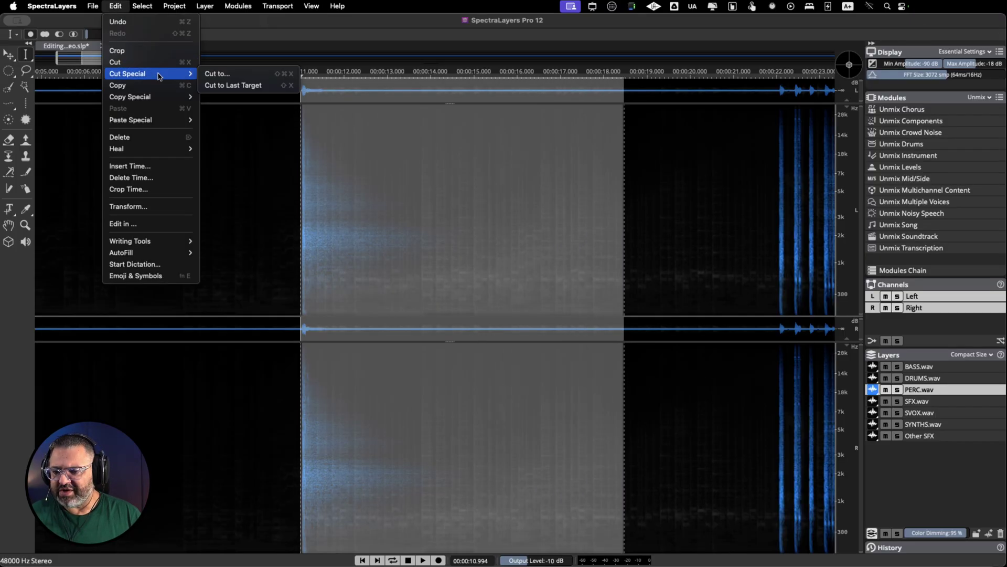
click(246, 85)
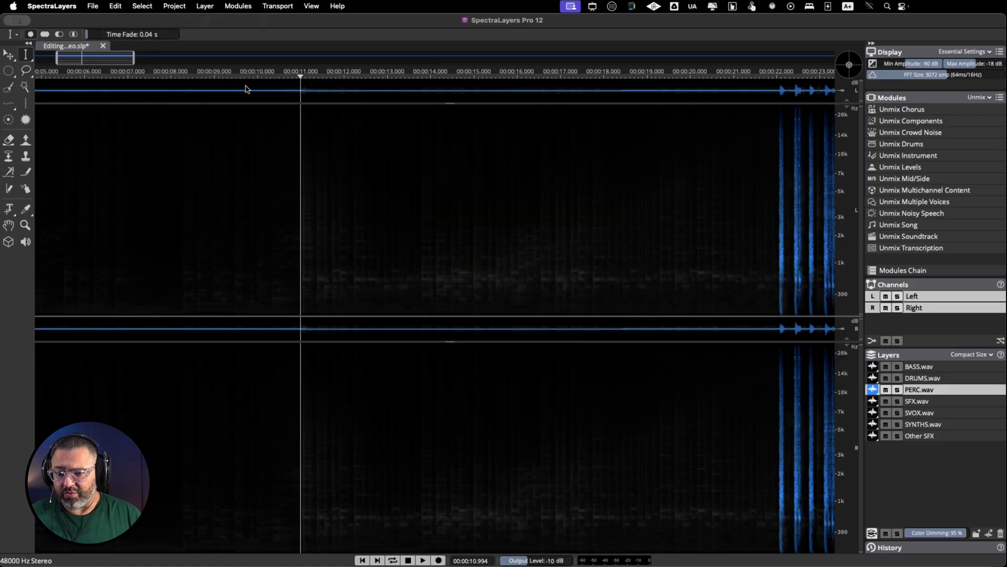
- Solo Other SFX, audition both moved kicks near 11 s and 1:31, then un-solo
click(940, 439)
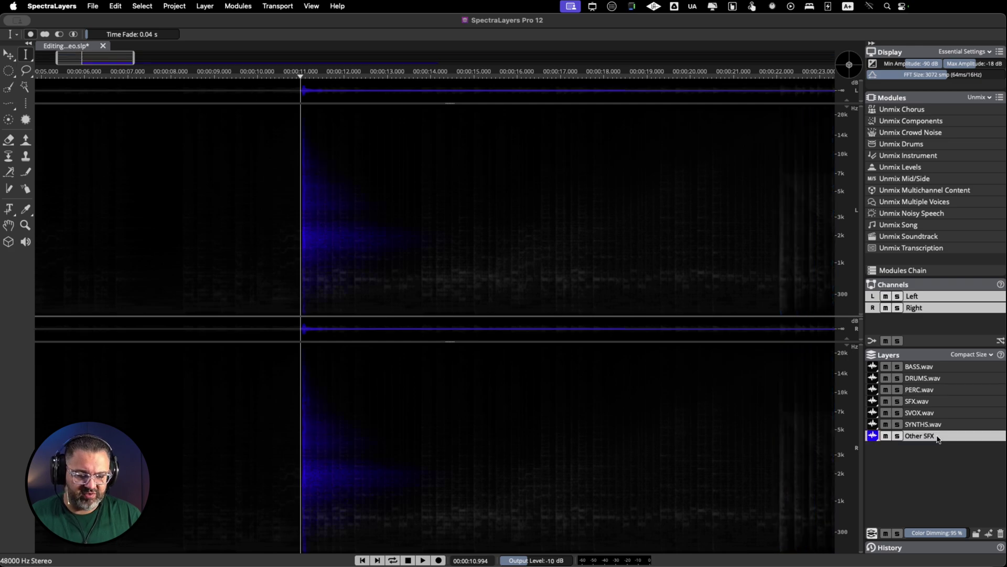
click(898, 437)
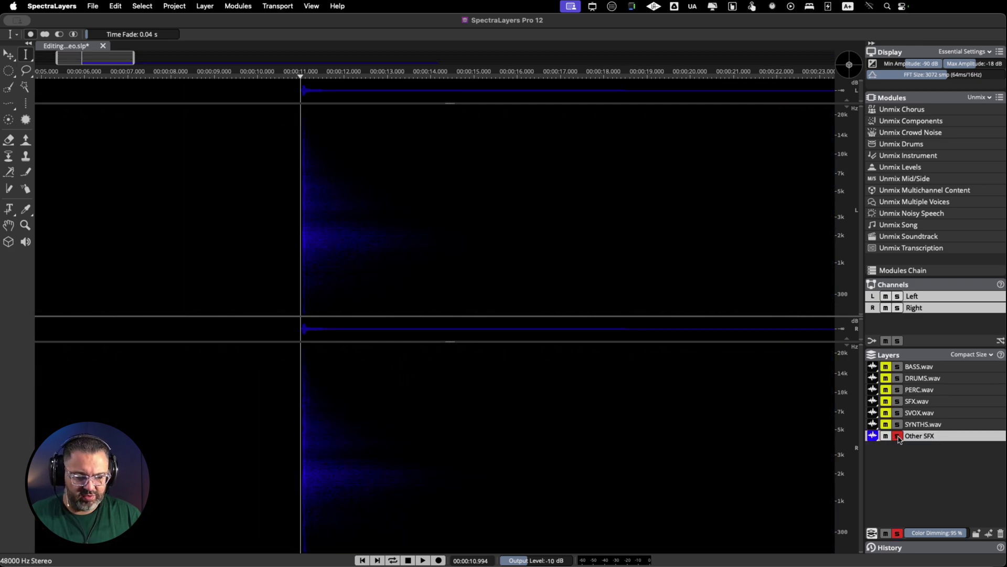
click(284, 407)
key(space)
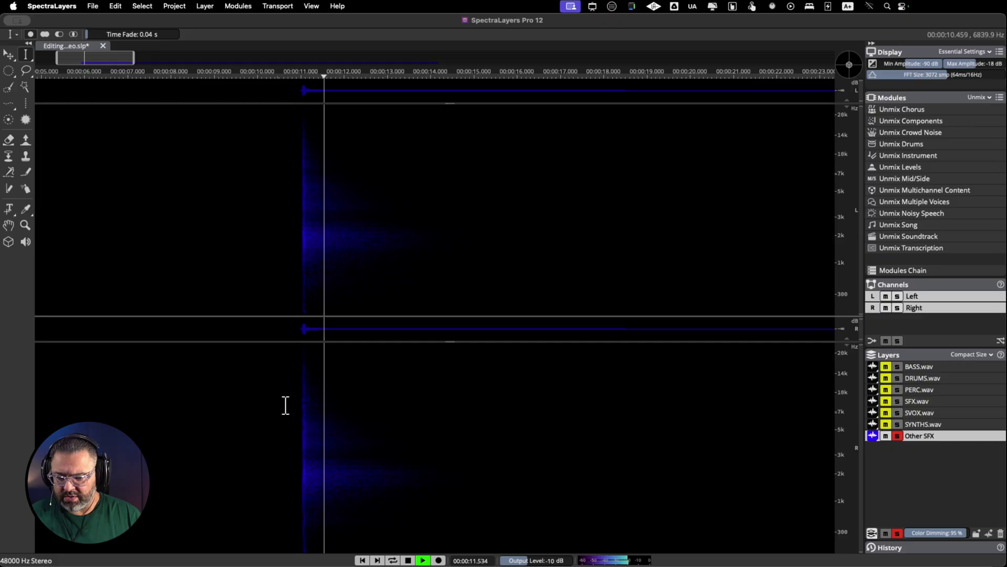
key(space)
scroll(673, 430, down, 3)
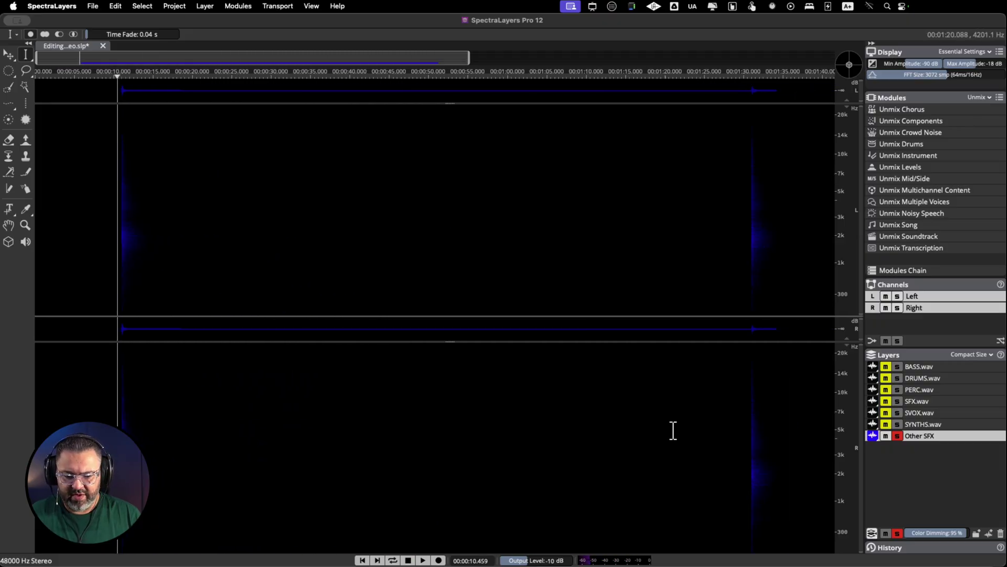
scroll(673, 431, down, 1)
click(589, 436)
key(space)
key(space)
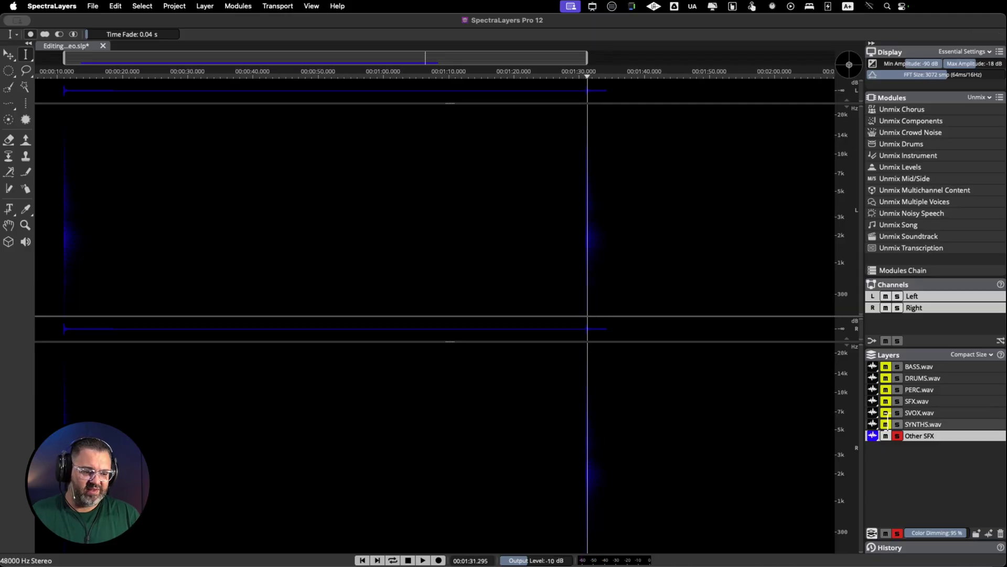
click(900, 436)
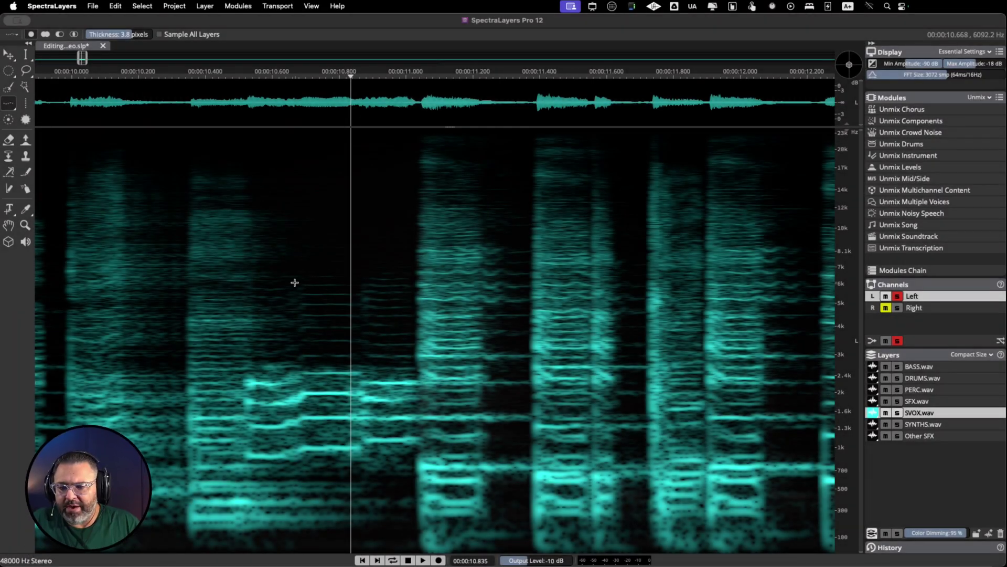
- Switch to freehand frequency selection and move the playhead to about 10.46 s
click(8, 109)
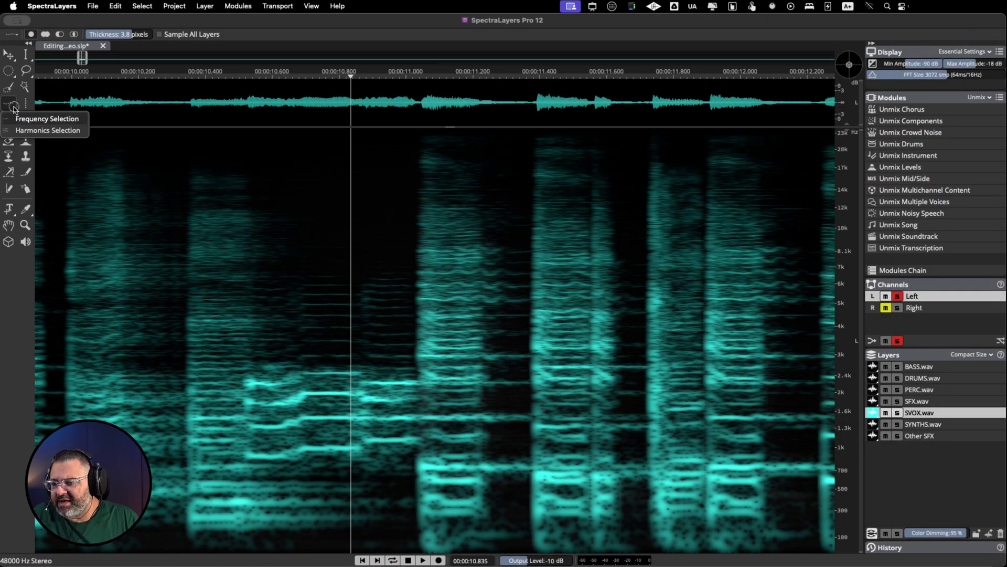
click(56, 121)
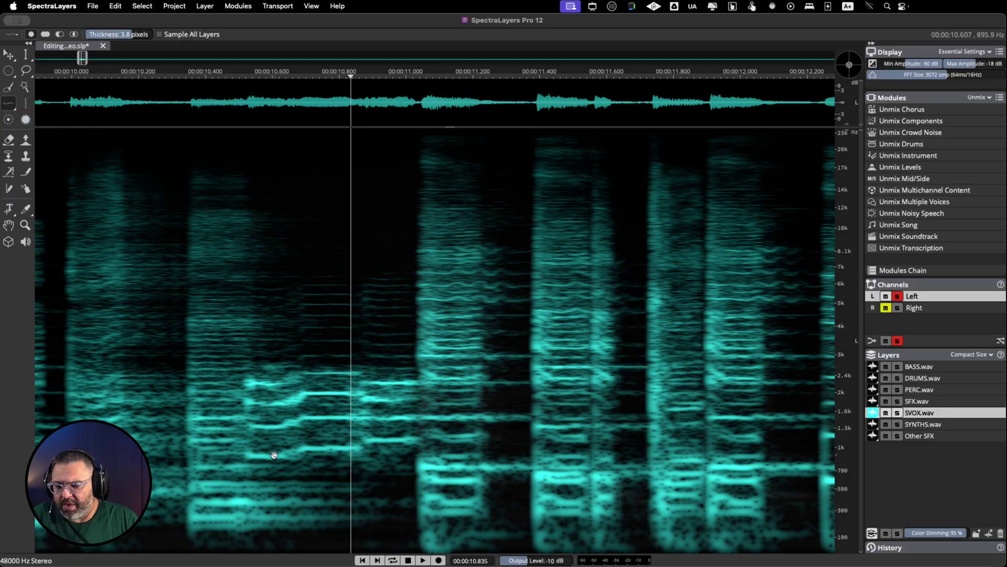
click(274, 455)
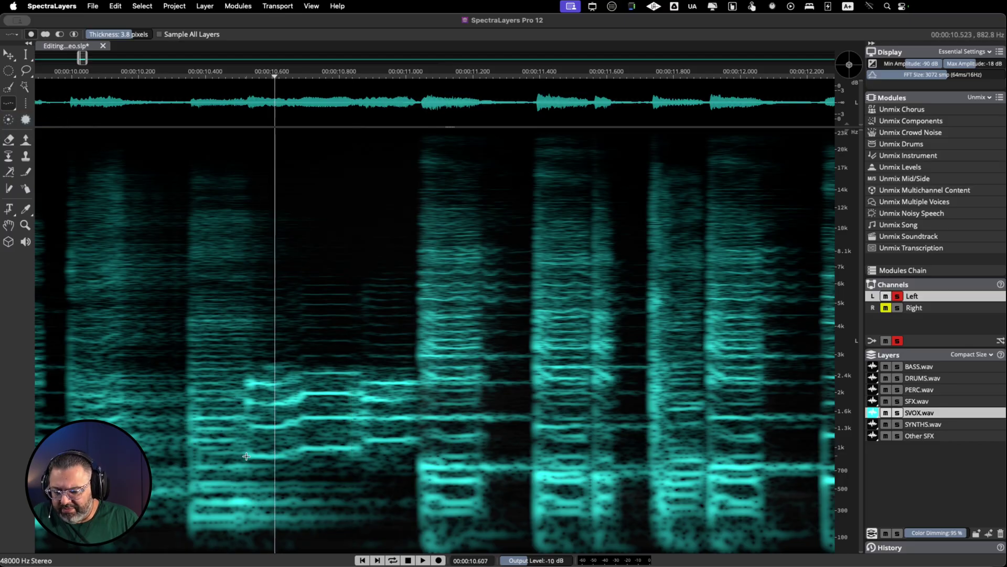
click(225, 454)
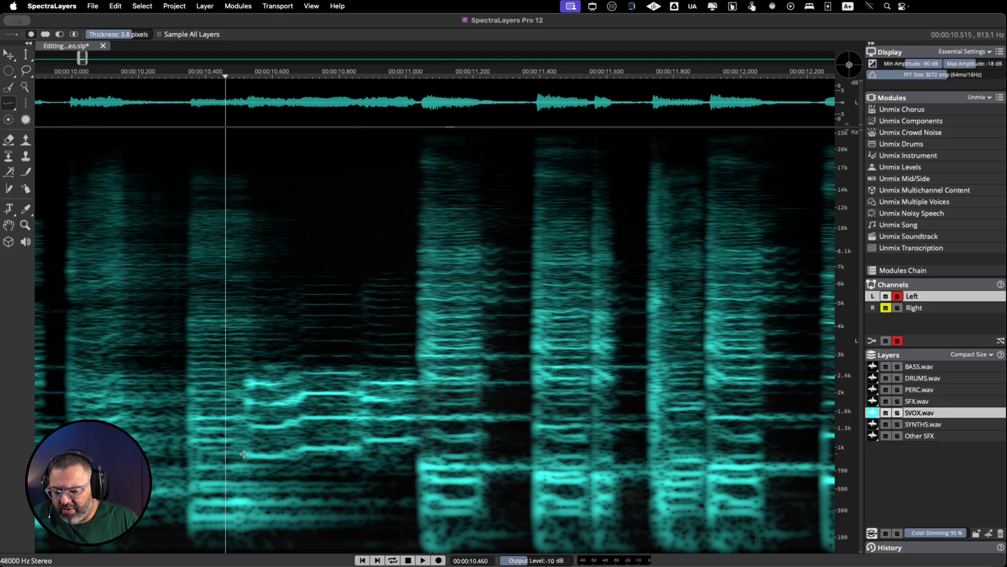
- Trace trial selections along the SVOX.wav vocal harmonics near 10.5 s, then clear them
drag(245, 453, 417, 446)
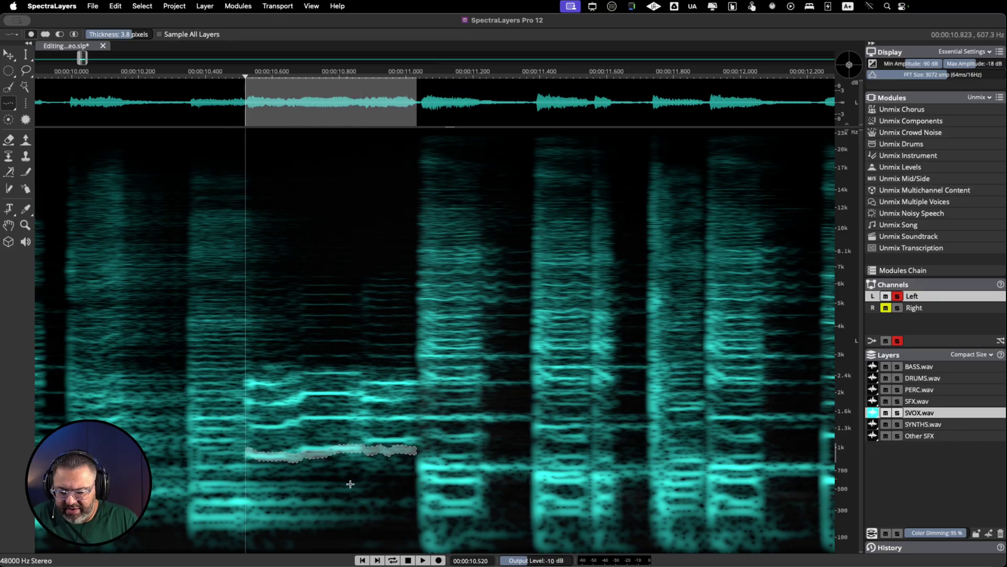
click(335, 439)
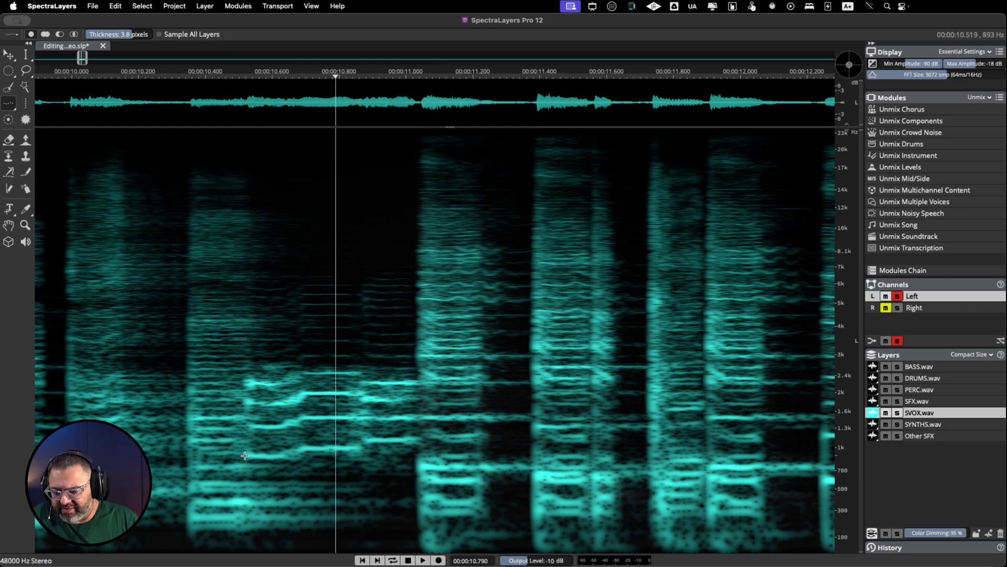
drag(248, 454, 418, 440)
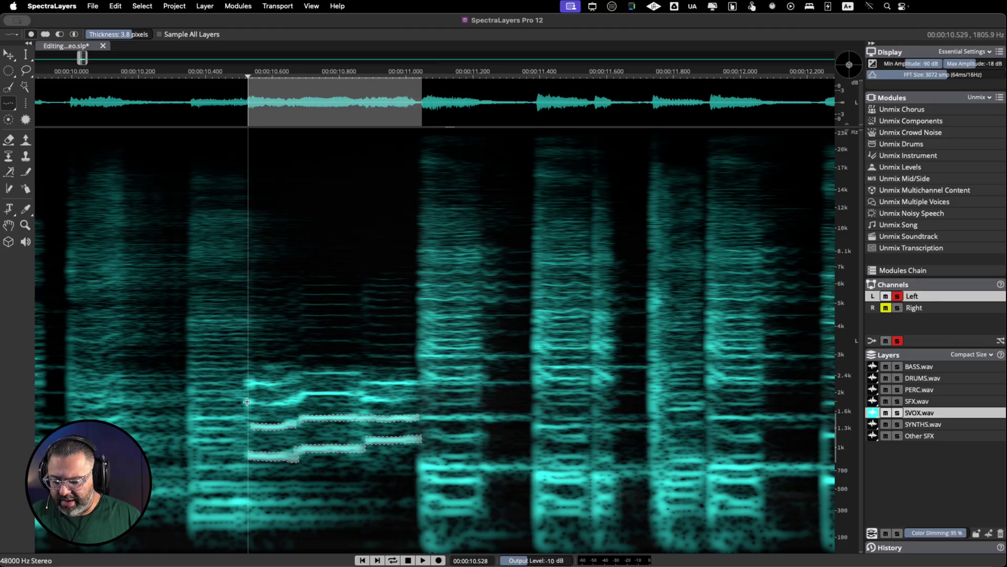
mouse_move(247, 402)
mouse_down()
mouse_move(380, 393)
mouse_move(428, 402)
mouse_up()
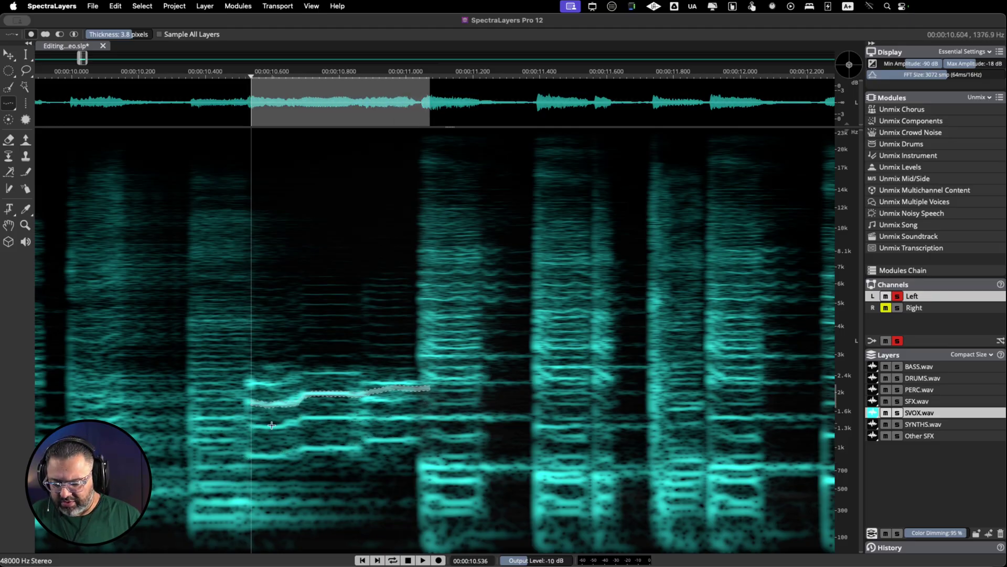
drag(425, 420, 446, 440)
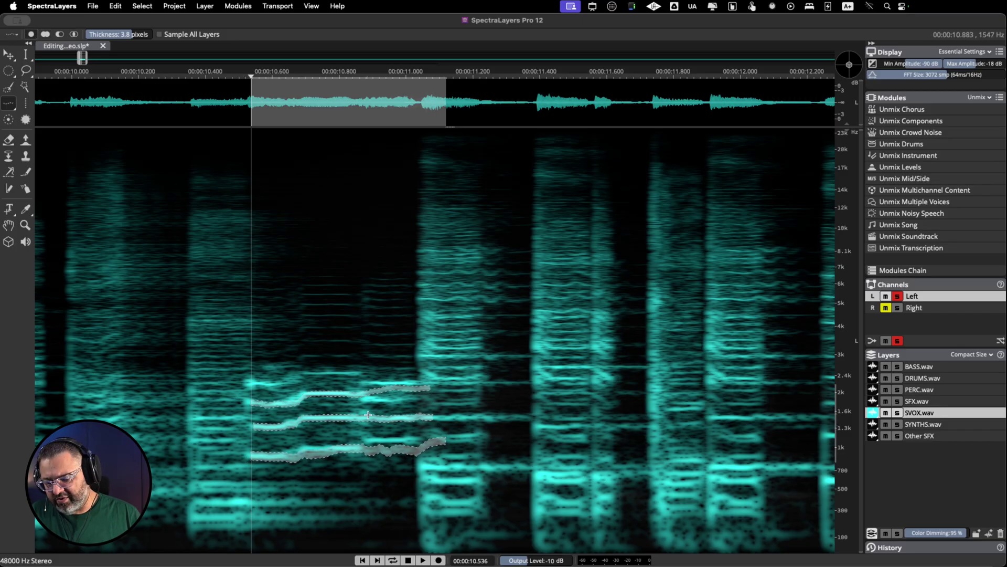
click(371, 445)
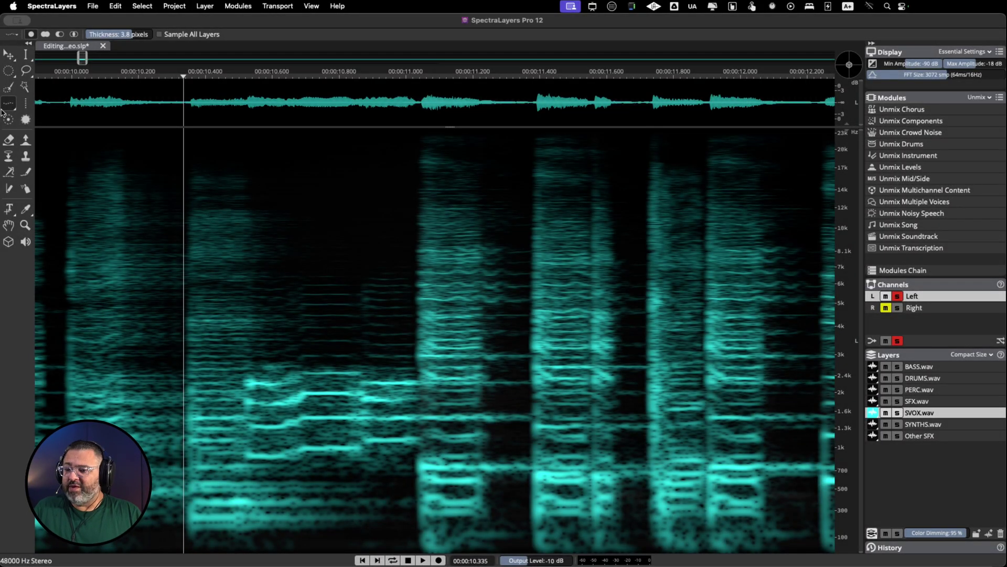
- Switch to harmonics selection and select two SVOX.wav vocal notes with their harmonics
click(11, 106)
click(59, 132)
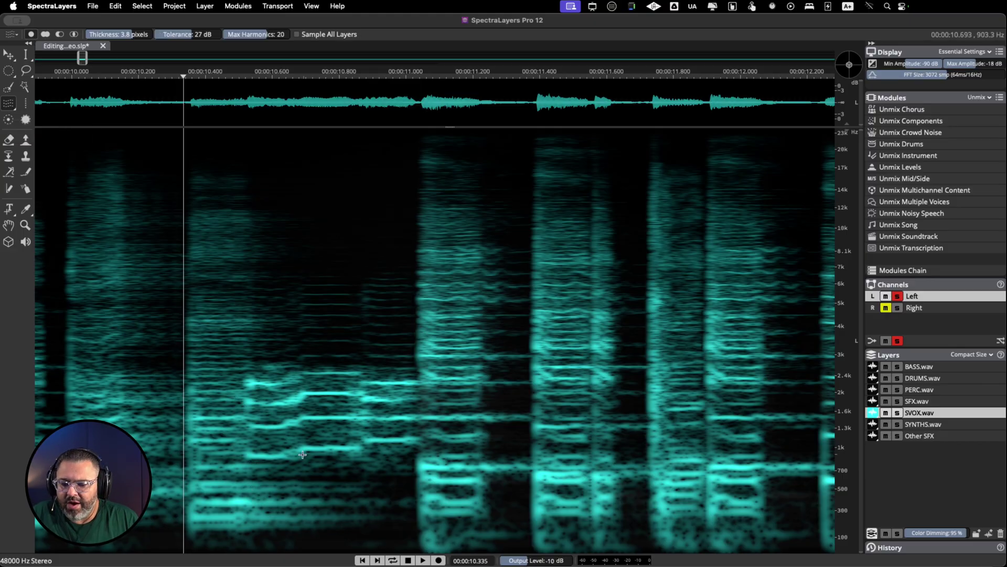
drag(302, 450, 360, 446)
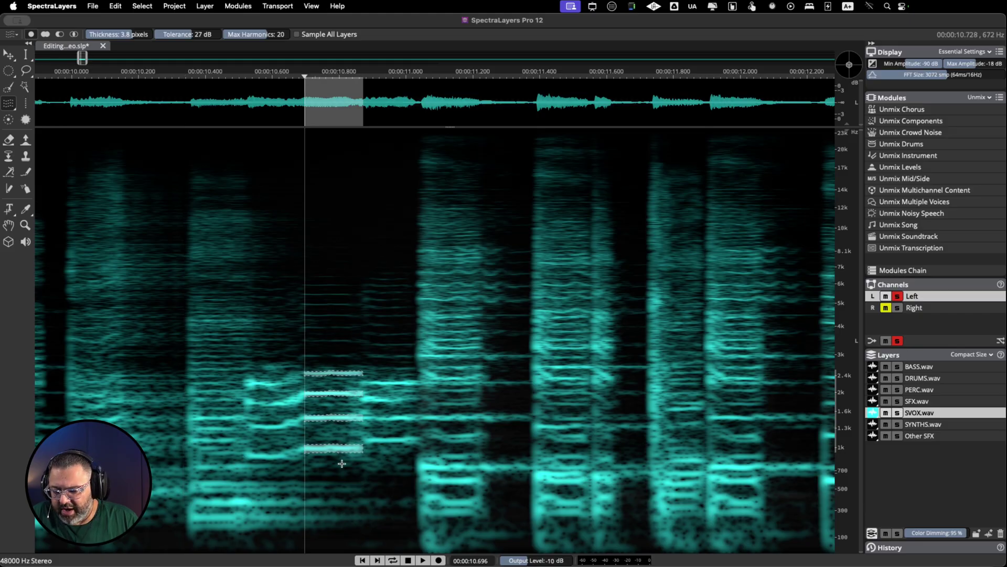
drag(251, 455, 303, 454)
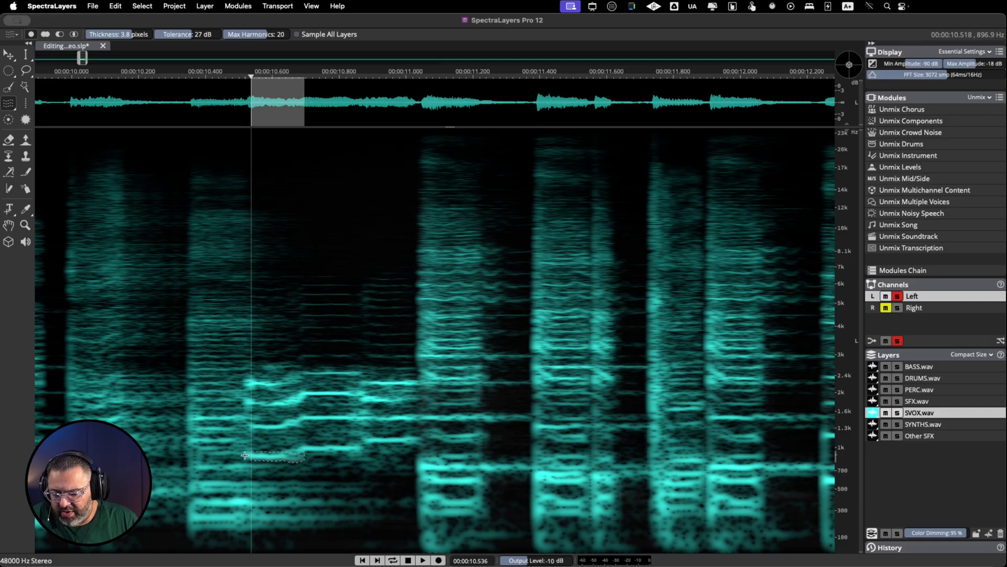
drag(244, 455, 301, 450)
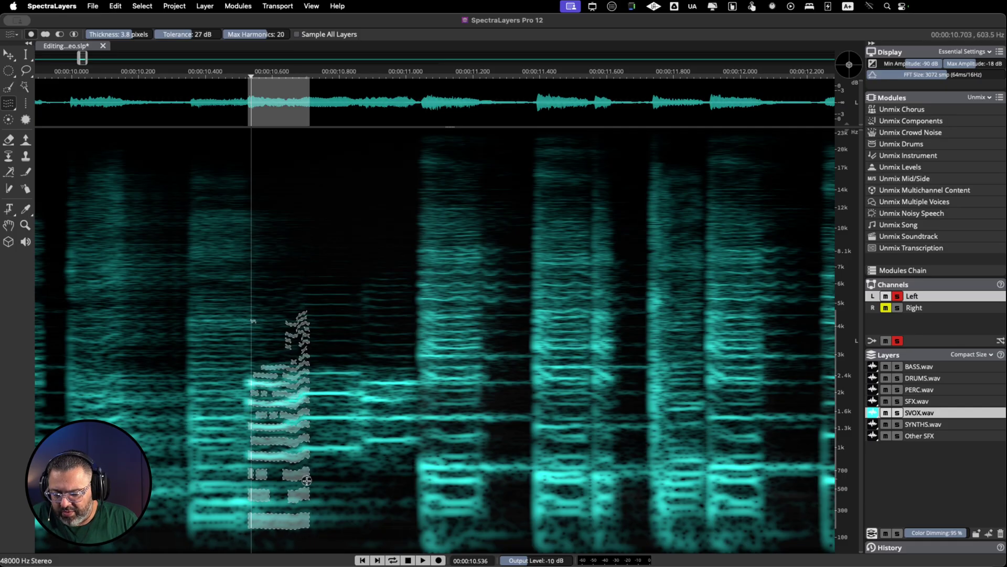
- Refine the harmonic selections on the middle and later vocal notes, then reselect one
mouse_move(302, 504)
mouse_down()
mouse_move(298, 482)
mouse_move(303, 517)
mouse_move(303, 497)
mouse_up()
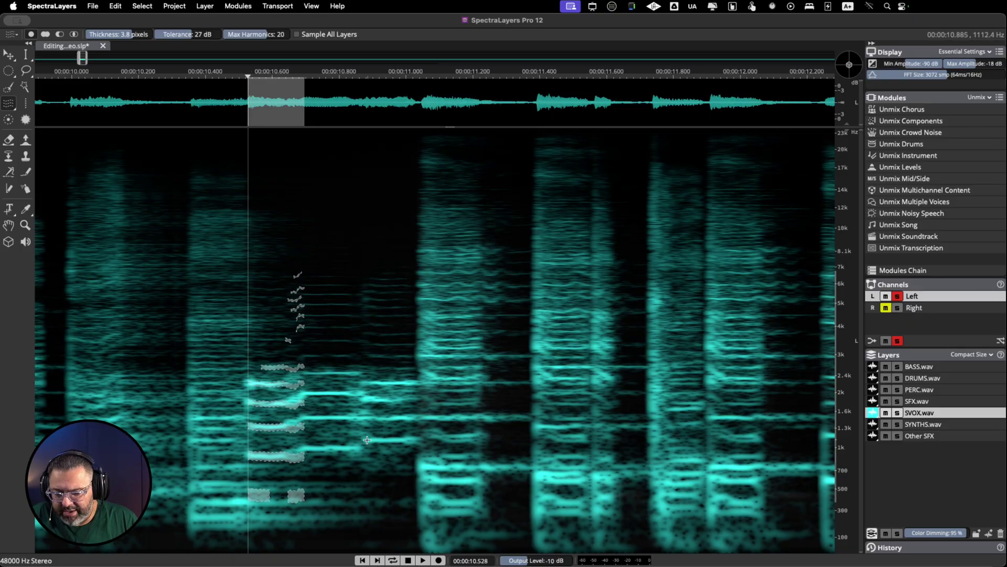
drag(366, 440, 418, 454)
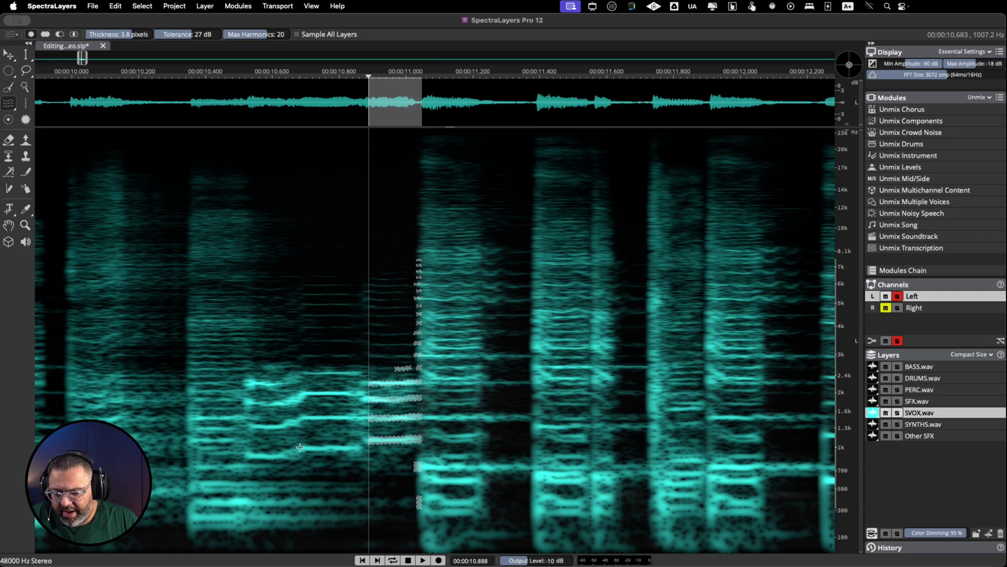
drag(302, 447, 367, 451)
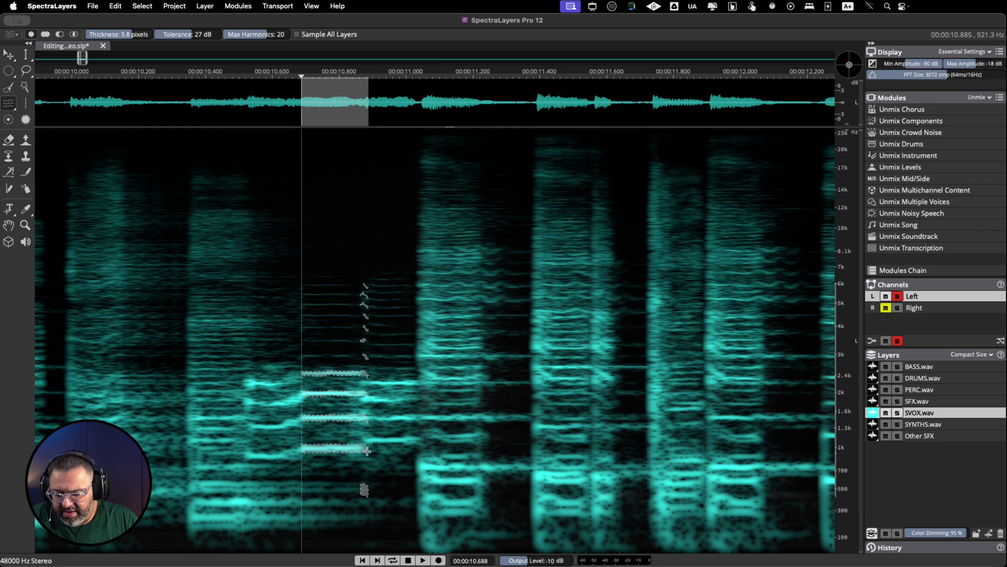
click(323, 465)
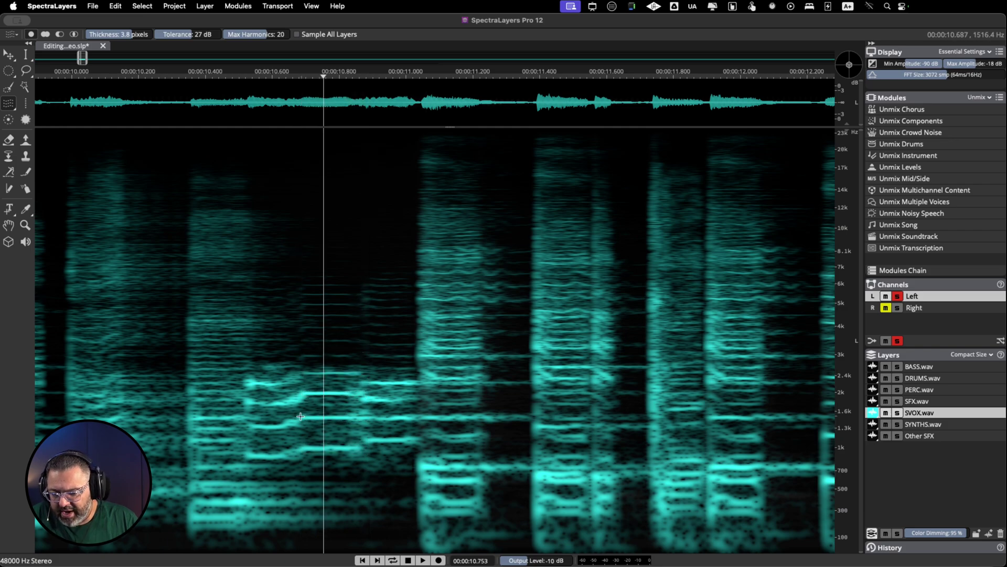
drag(302, 418, 356, 448)
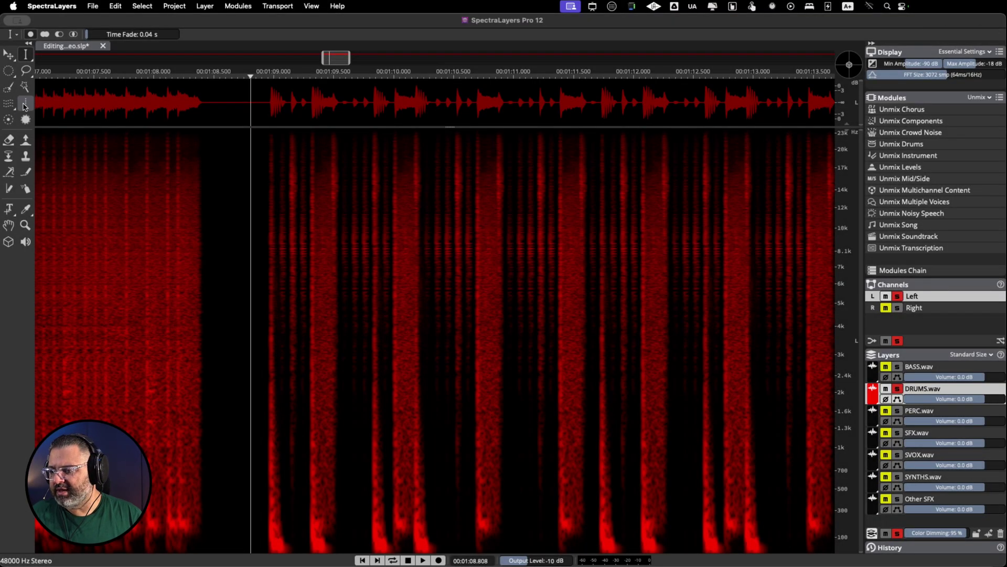
- Choose the transient selection tool and audition the DRUMS.wav section
click(24, 105)
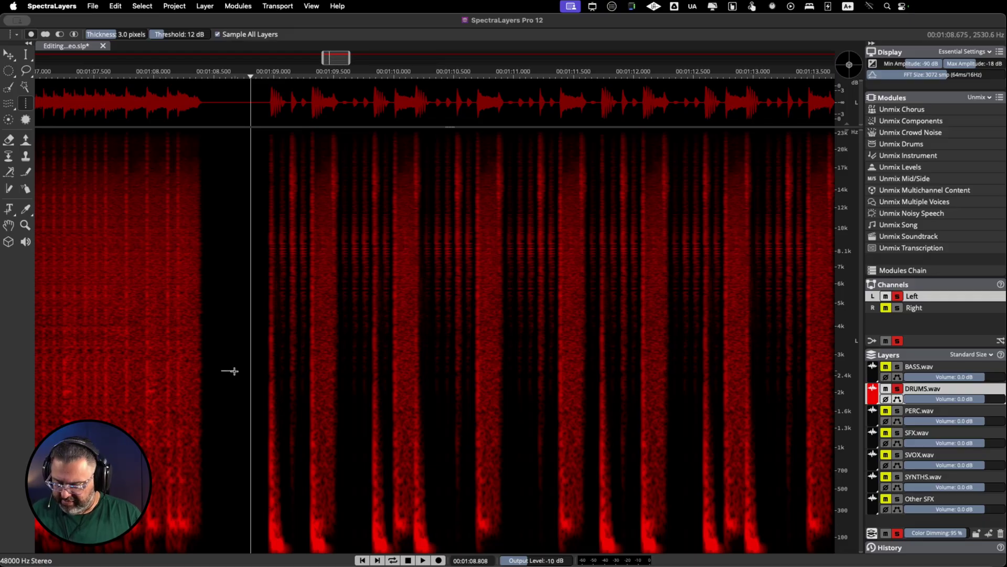
key(t)
key(space)
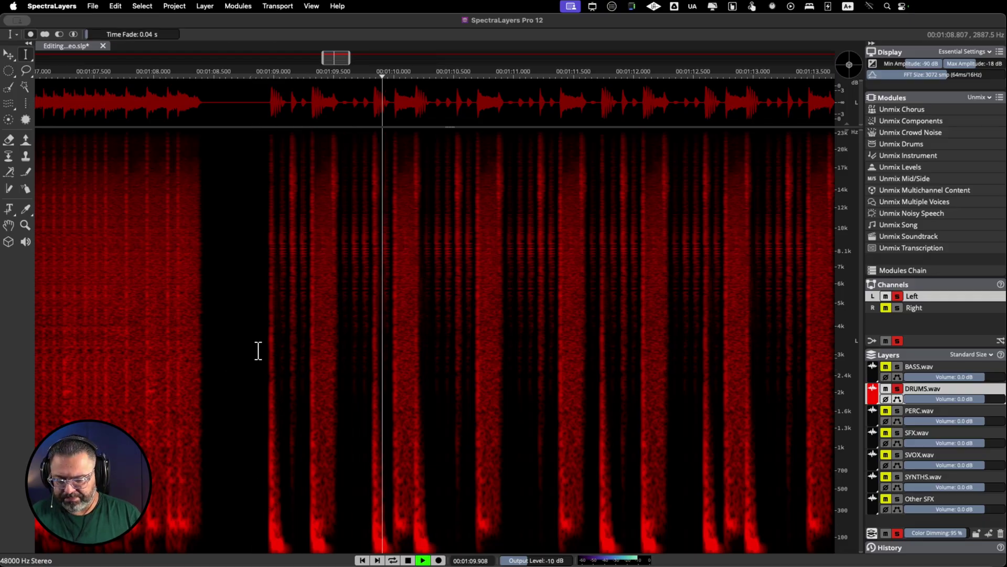
key(space)
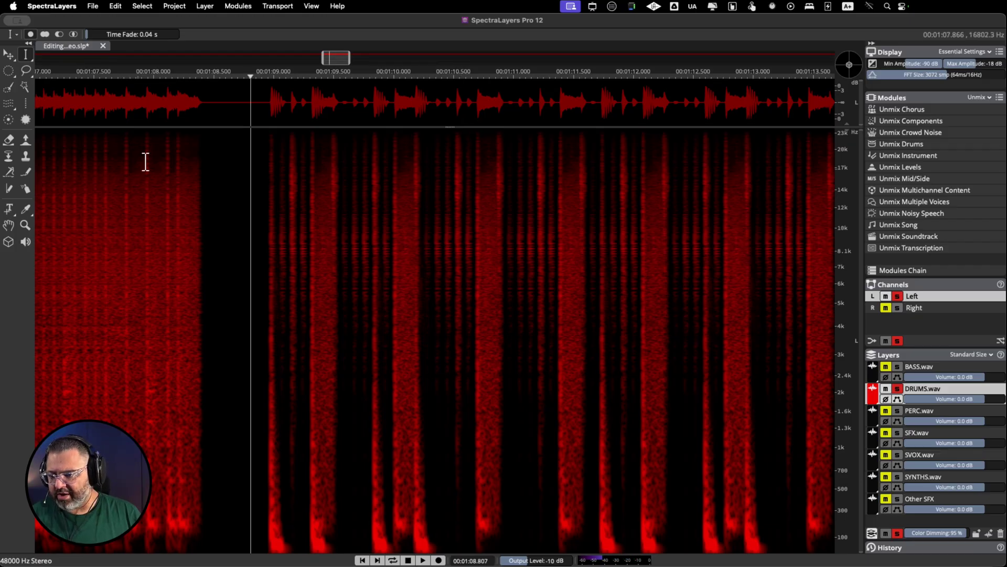
click(25, 103)
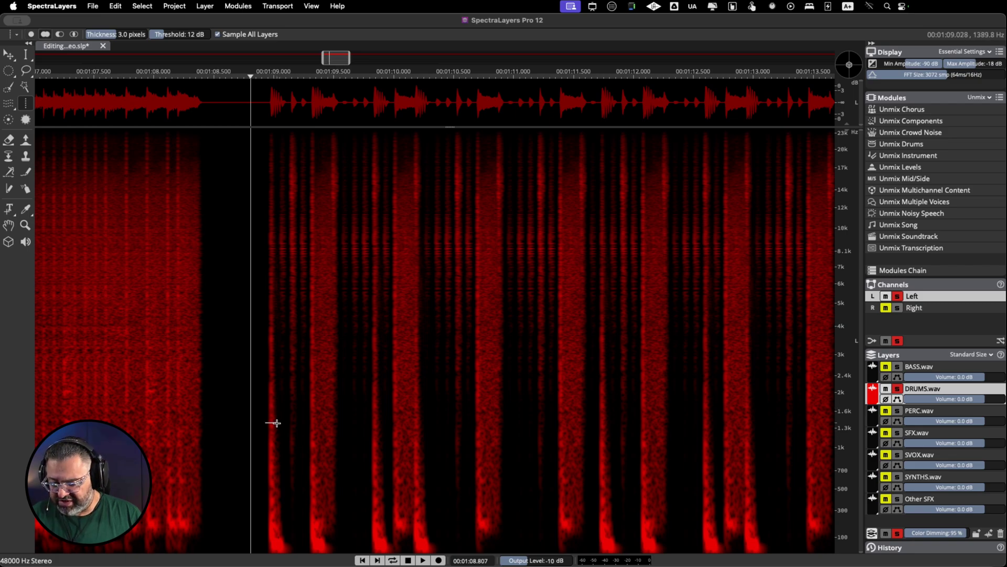
- Select the kick transients near 1:09.0 and 1:09.9 across the full frequency range
drag(277, 423, 283, 137)
mouse_move(266, 423)
mouse_down()
mouse_move(270, 508)
mouse_move(270, 482)
mouse_up()
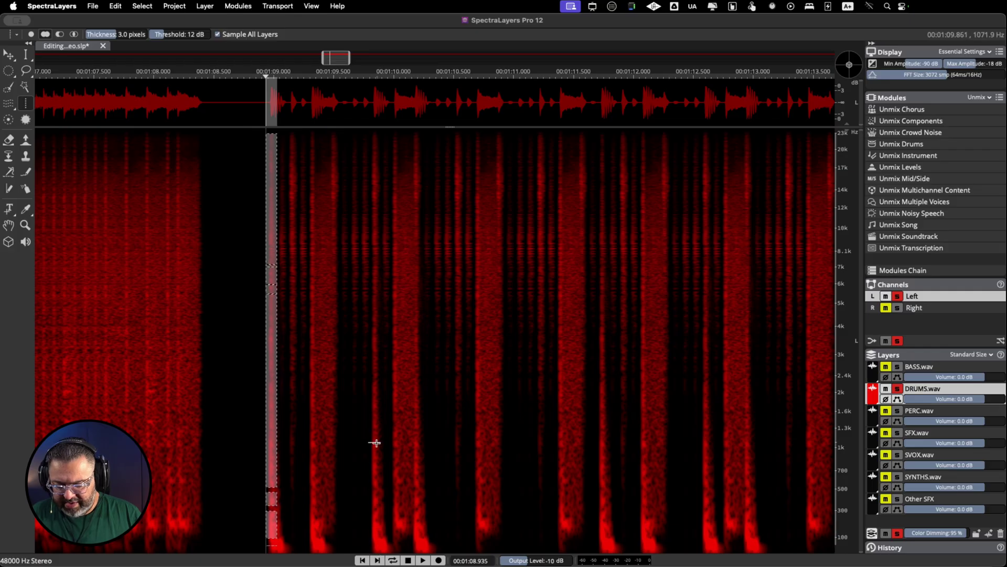
drag(375, 443, 377, 534)
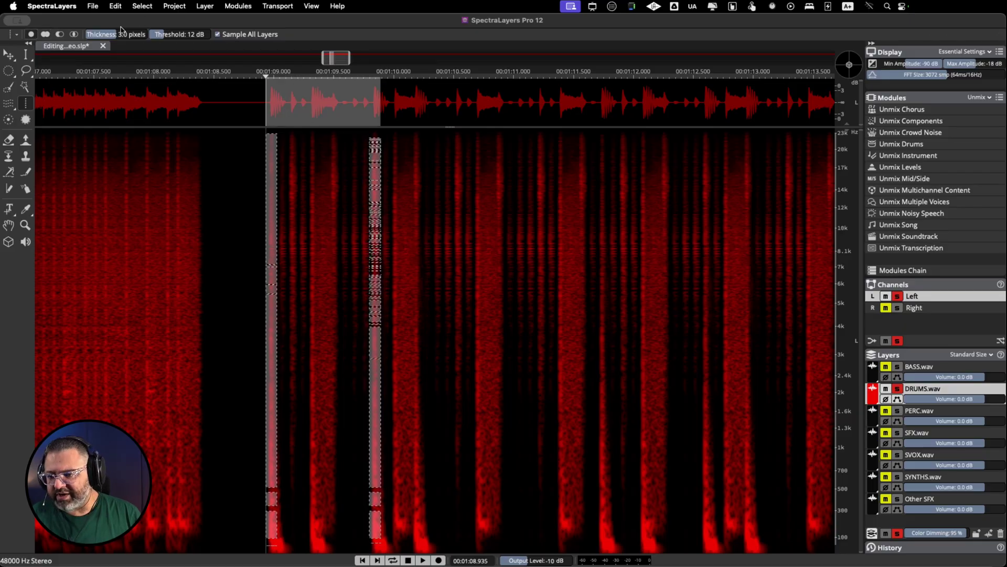
- Cut the selected kicks to a New Layer with Edit > Cut Special > Cut to…
click(113, 6)
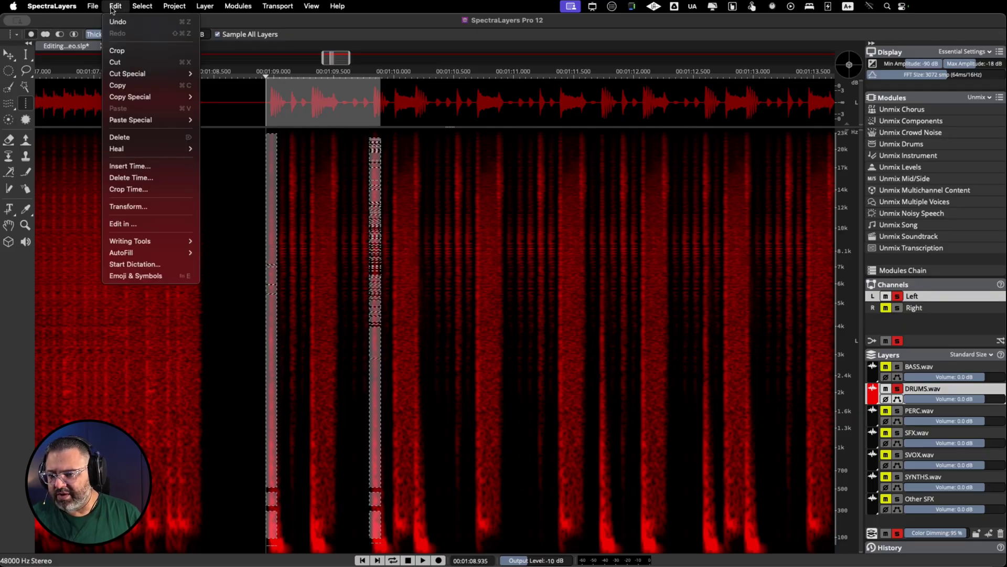
mouse_move(137, 74)
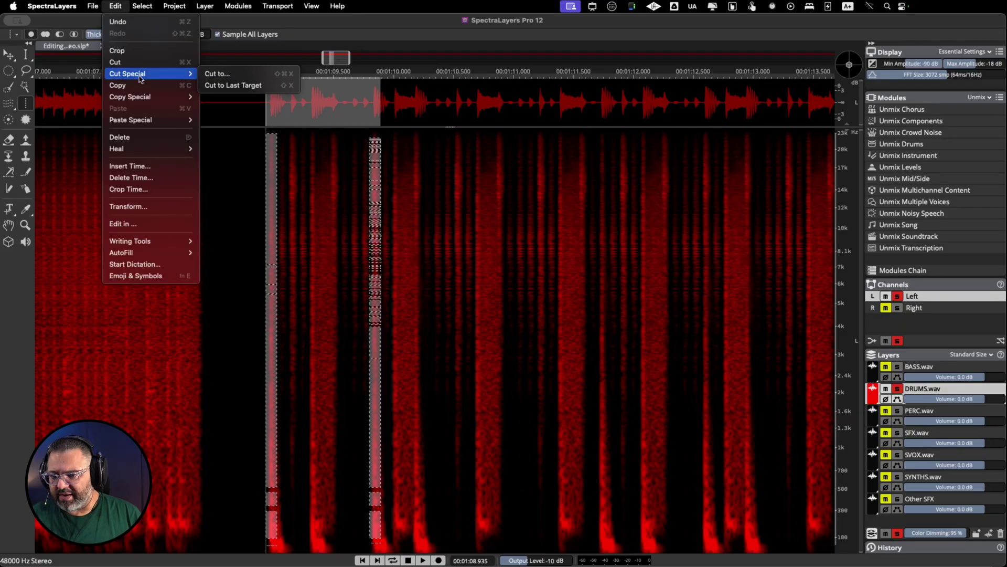
click(217, 74)
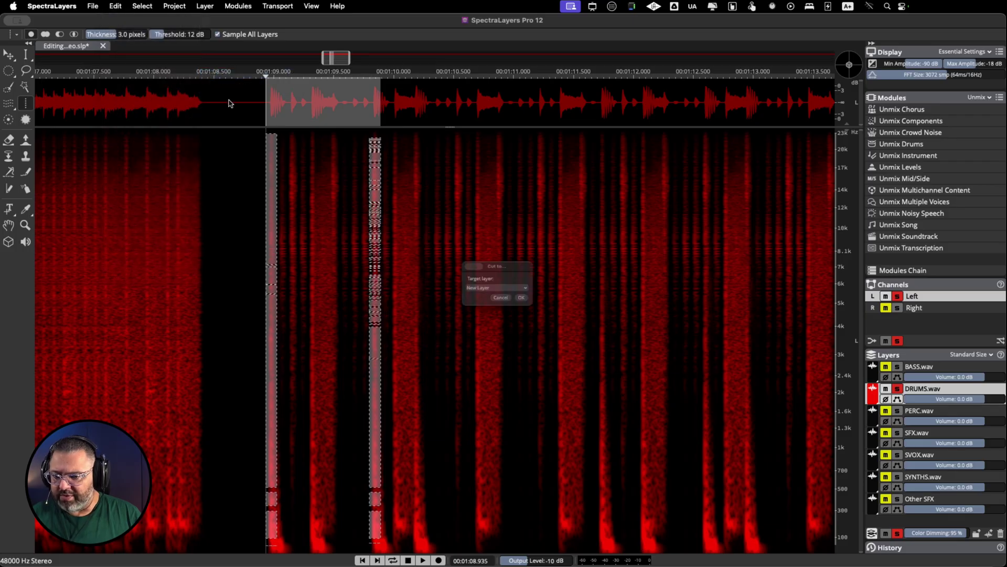
click(533, 304)
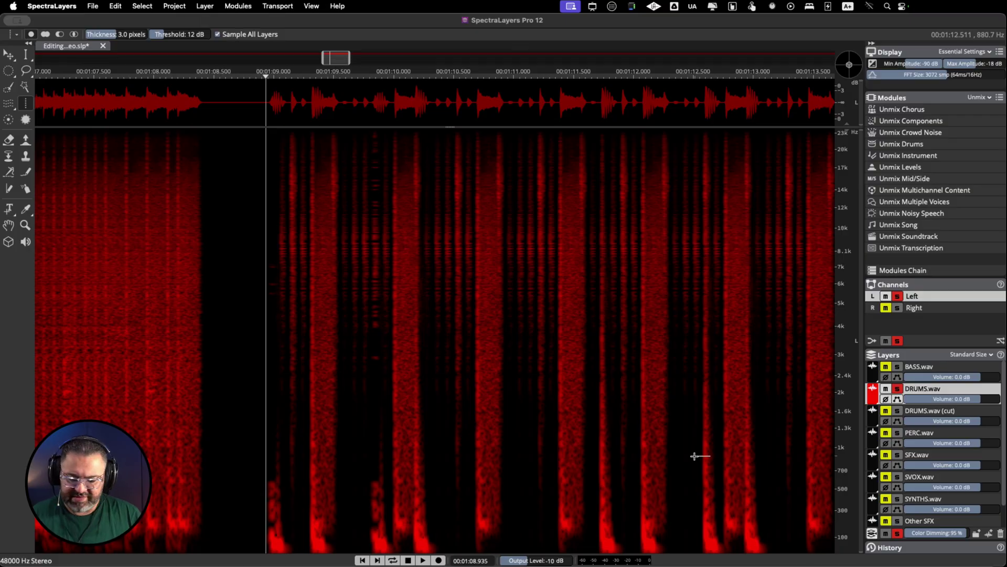
- Solo the DRUMS.wav (cut) layer, turn its volume down, and audition the result
key(space)
key(space)
click(897, 412)
key(space)
key(space)
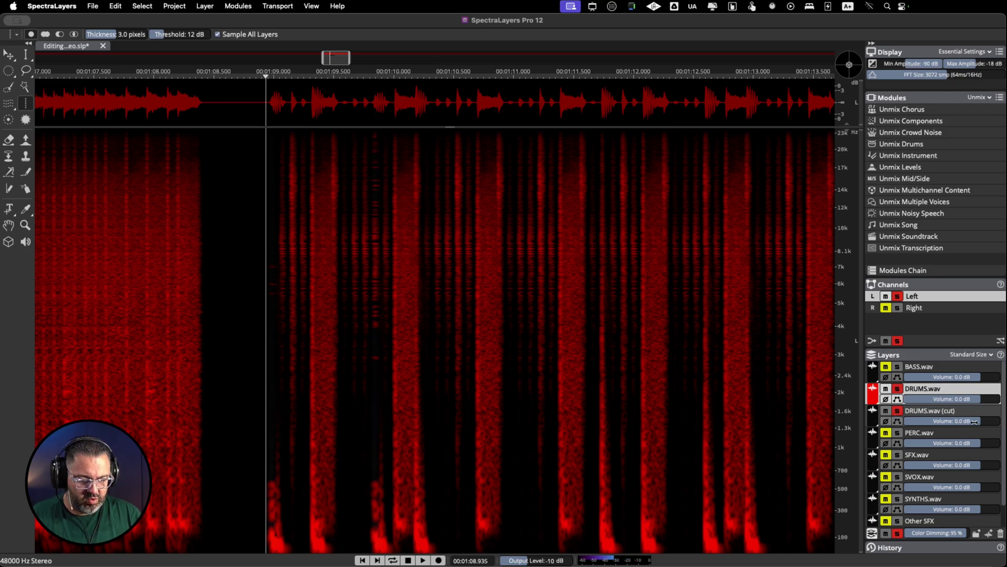
mouse_move(973, 422)
mouse_down()
mouse_move(953, 423)
mouse_move(973, 421)
mouse_up()
key(space)
key(space)
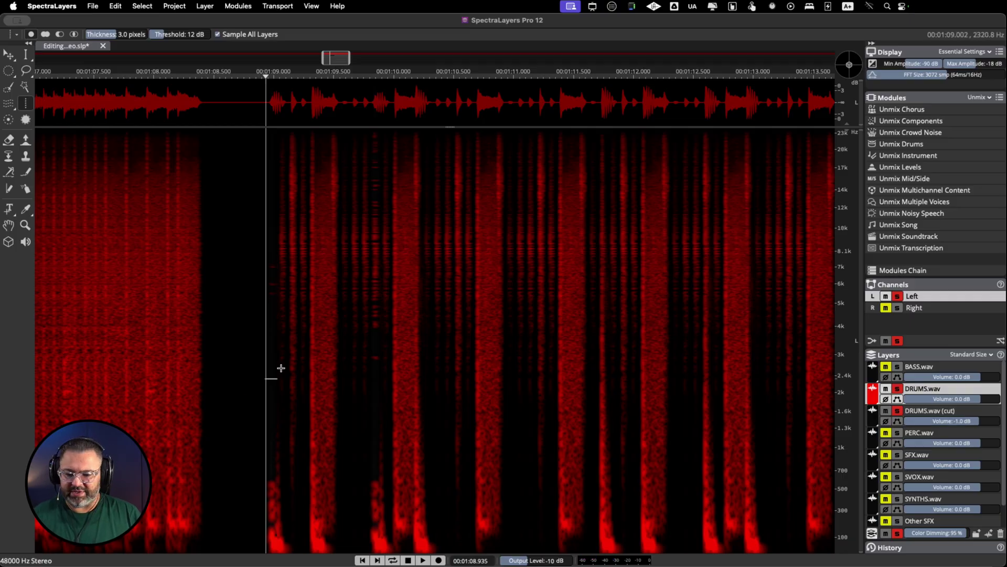
key(space)
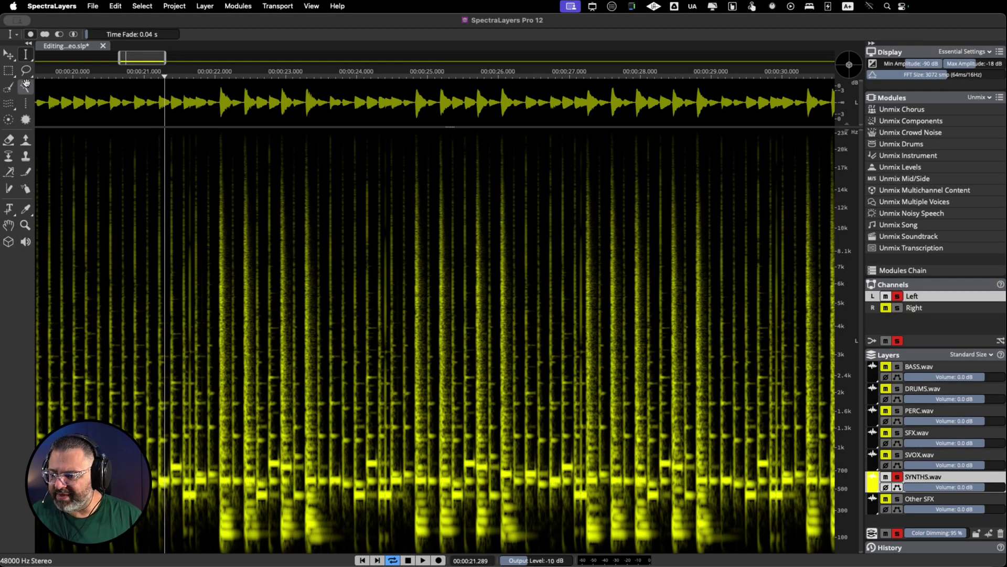
- Draw a rectangular selection over the synths around 21.5–28 s and set the time fade to 0 s
click(8, 70)
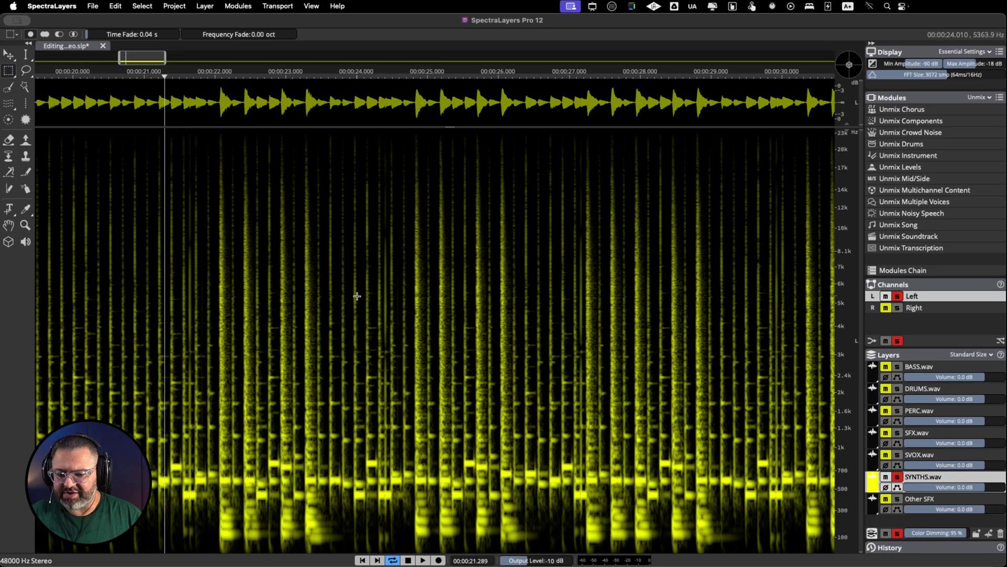
drag(176, 279, 645, 456)
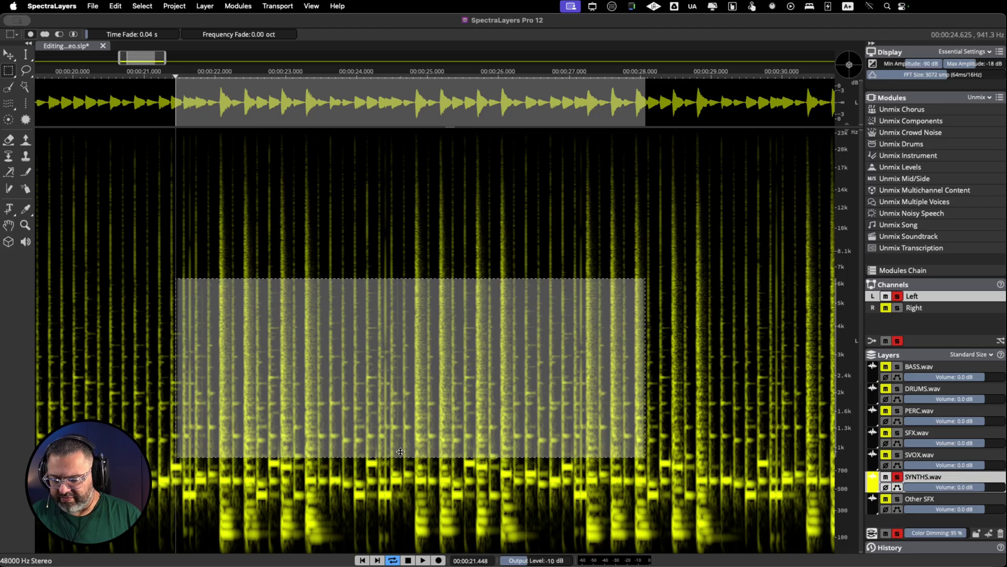
key(space)
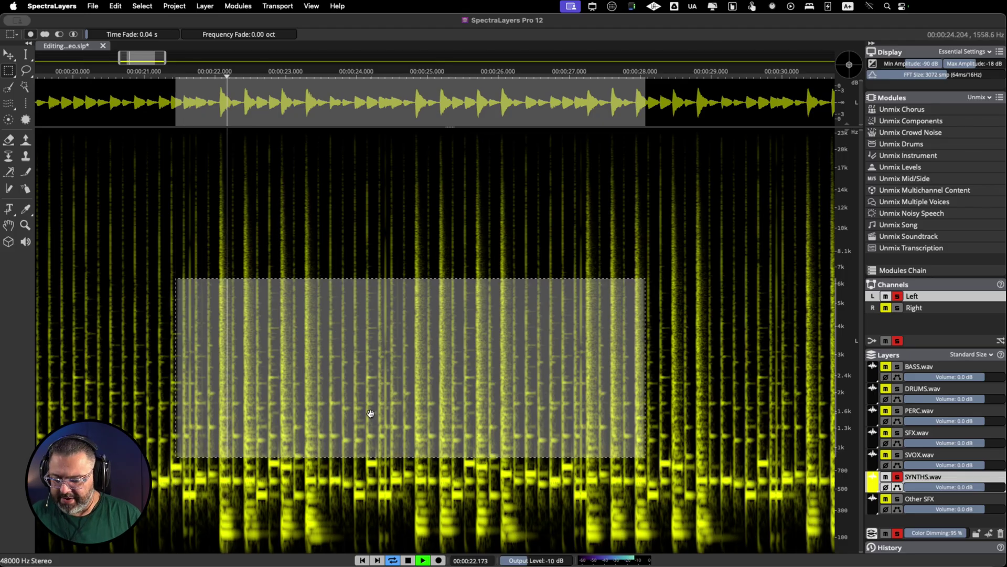
key(space)
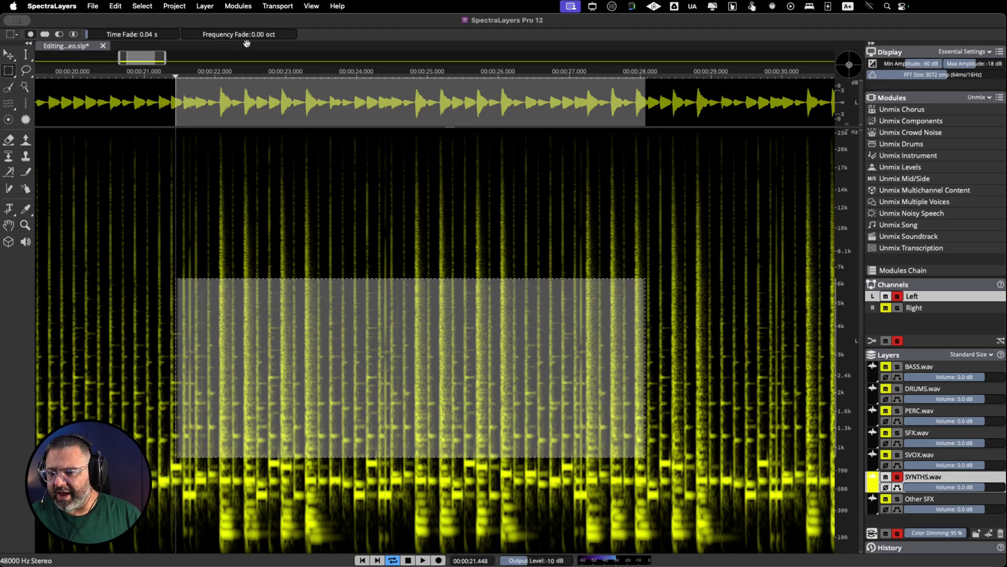
drag(107, 36, 86, 36)
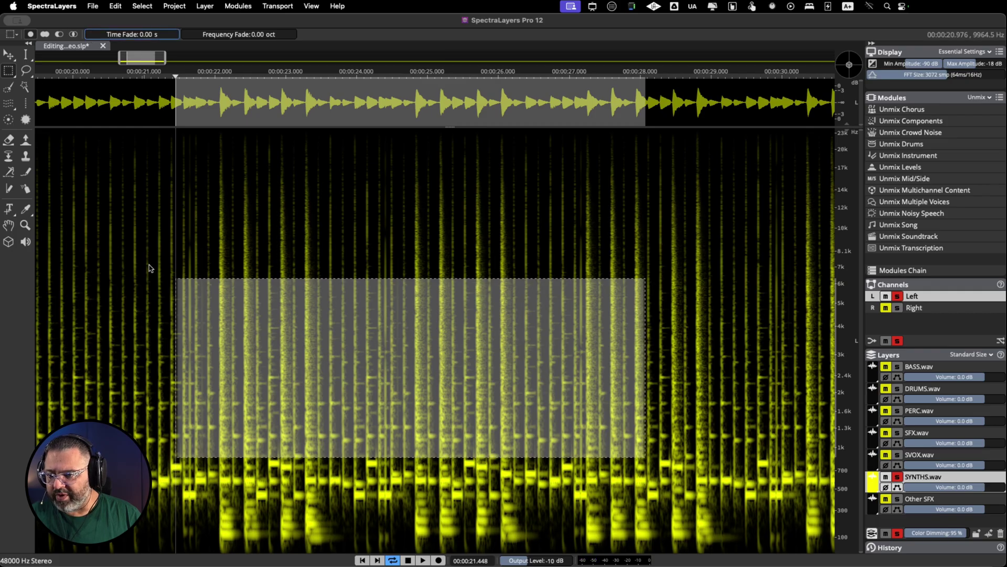
click(120, 379)
- Redraw the synth selection, trim it to about 22–27 s, and stretch it higher and down to the lowest frequencies
drag(181, 292, 612, 474)
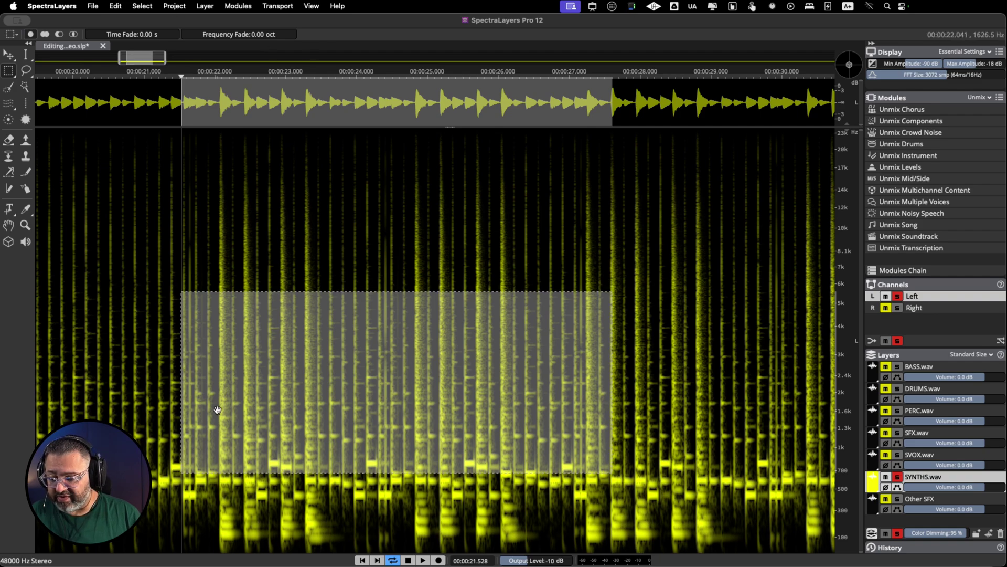
key(space)
drag(181, 402, 219, 401)
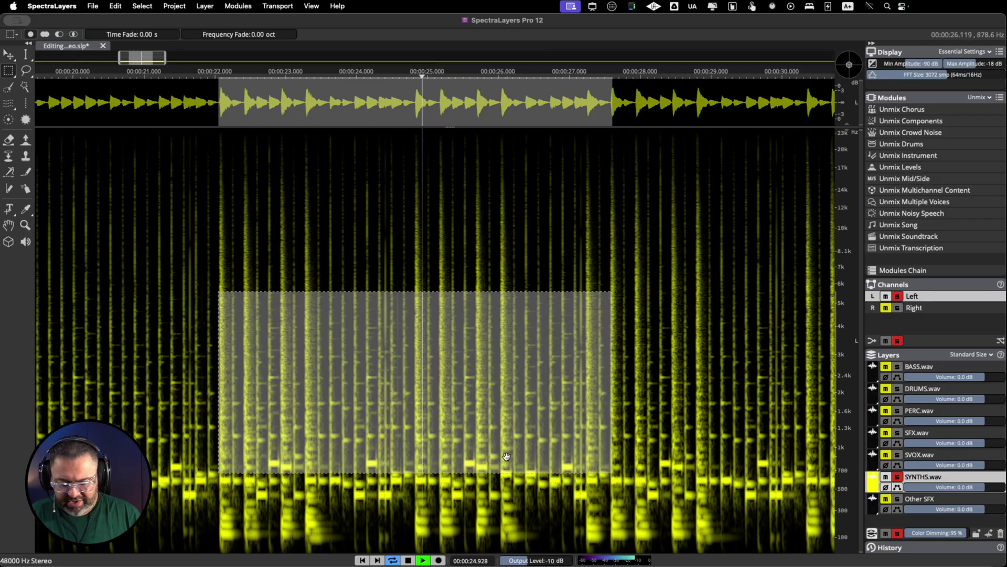
drag(612, 419, 588, 413)
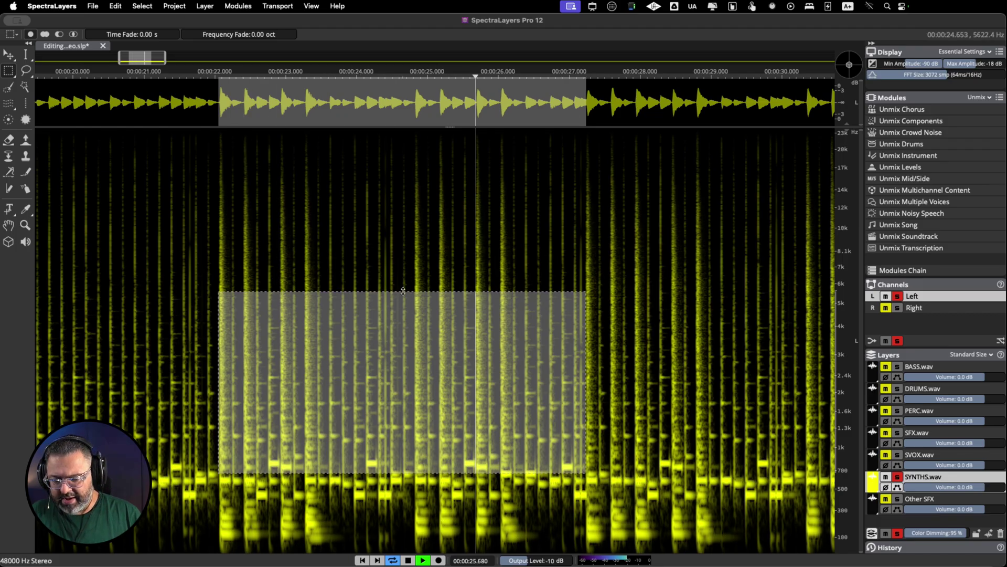
drag(408, 293, 416, 139)
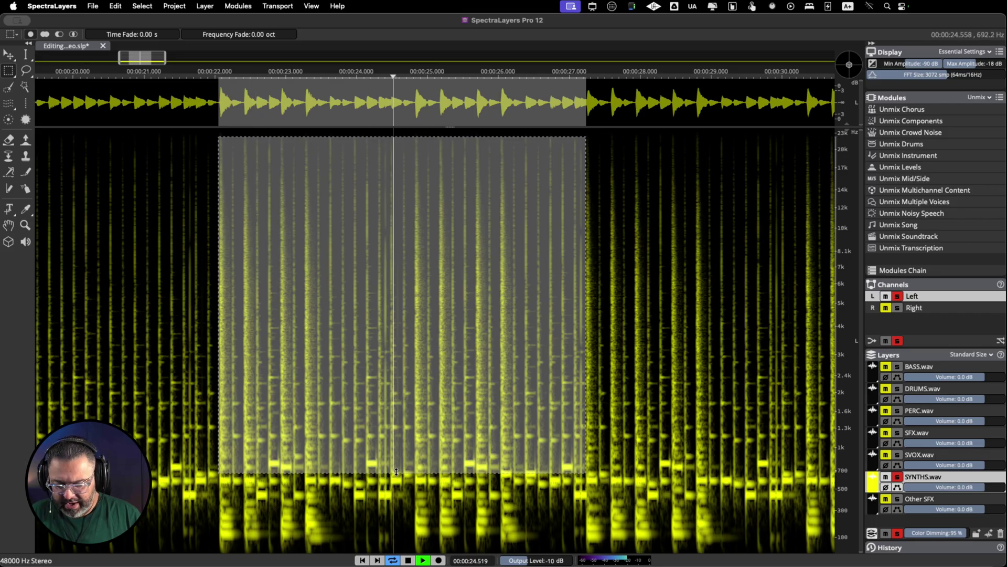
drag(384, 473, 384, 539)
- Nudge the selection's top edge slightly lower, auditioning the loop before stopping playback
key(space)
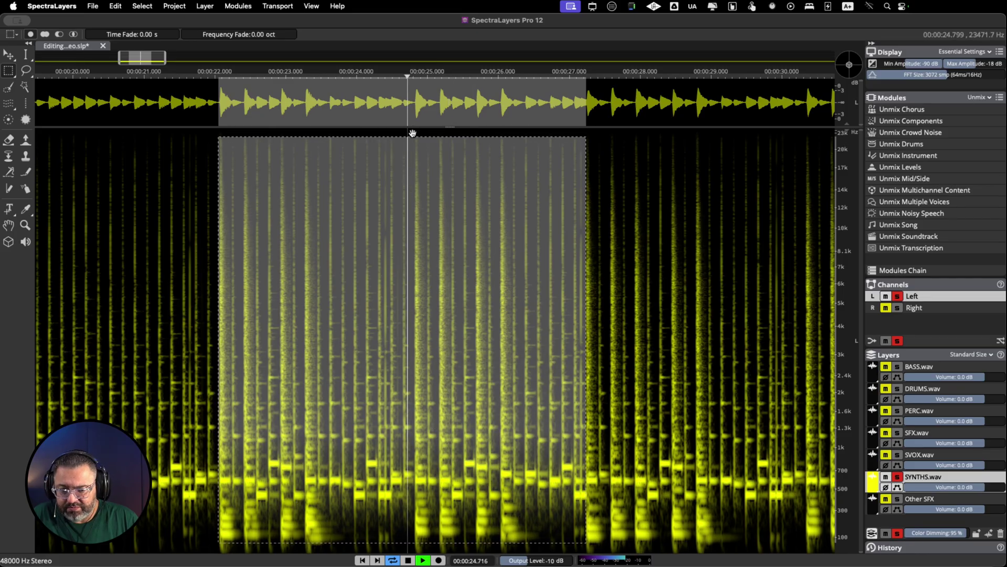
drag(406, 140, 401, 131)
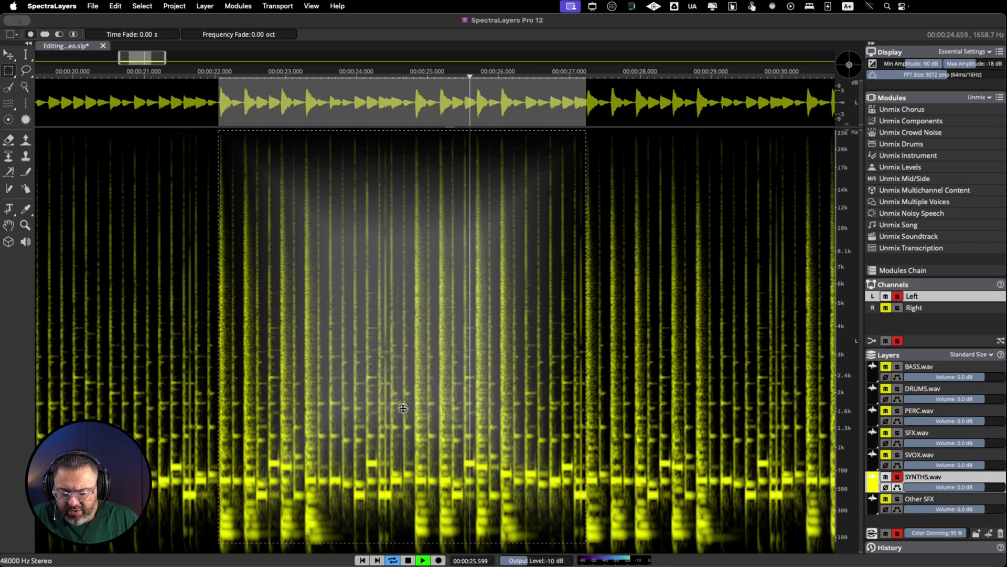
key(space)
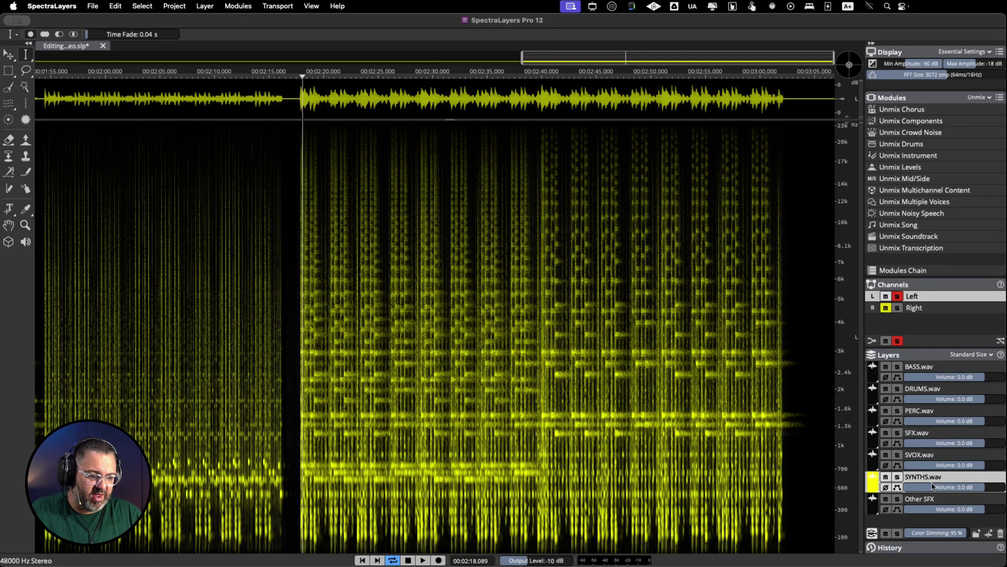
- Turn on the envelope button on the SYNTHS.wav layer row to reveal its volume line
click(899, 490)
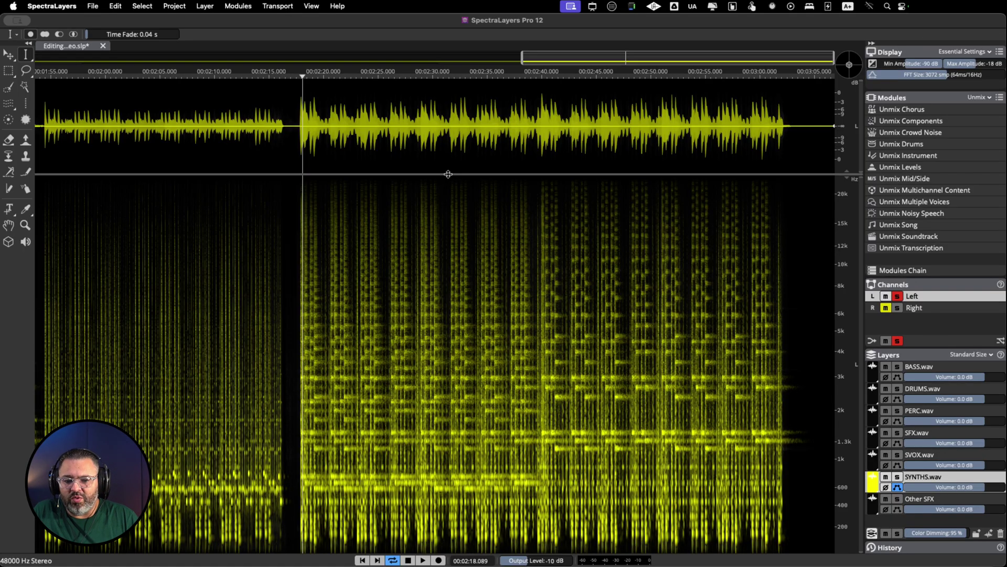
- Enlarge the waveform pane and add envelope points dipping the synths to -10.1 and -32.5 dB
drag(447, 174, 444, 434)
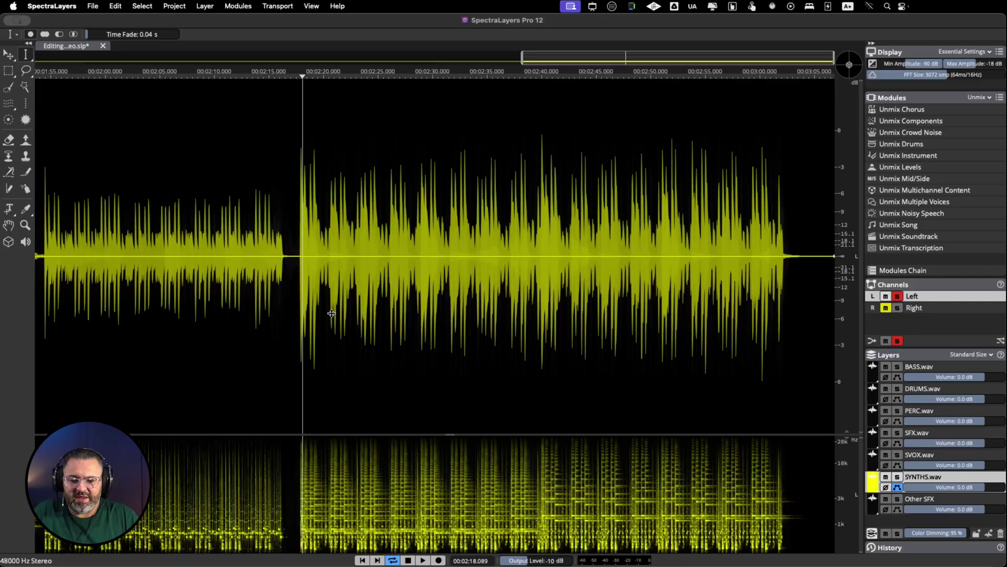
click(299, 258)
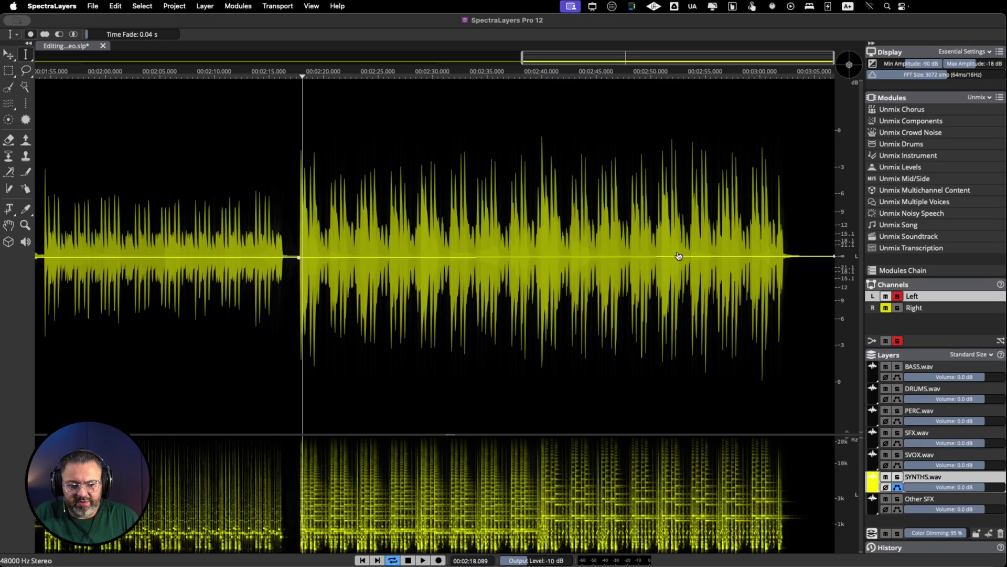
click(789, 256)
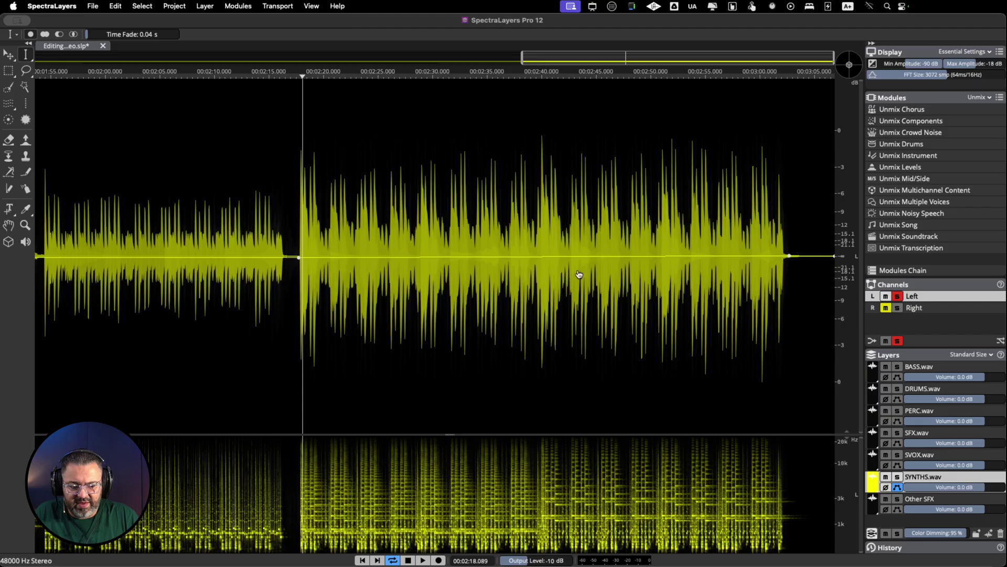
drag(558, 258, 321, 340)
drag(421, 322, 395, 385)
- Bring the envelope back up to -2.1 dB, auditioning the dip with SYNTHS soloed and unsoloed
scroll(302, 90, right, 1)
key(f)
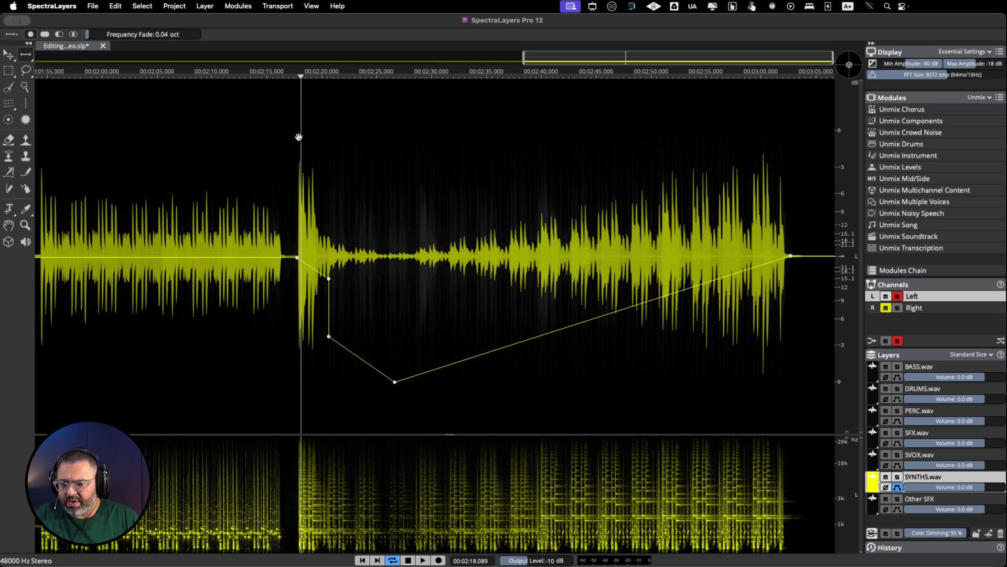
key(space)
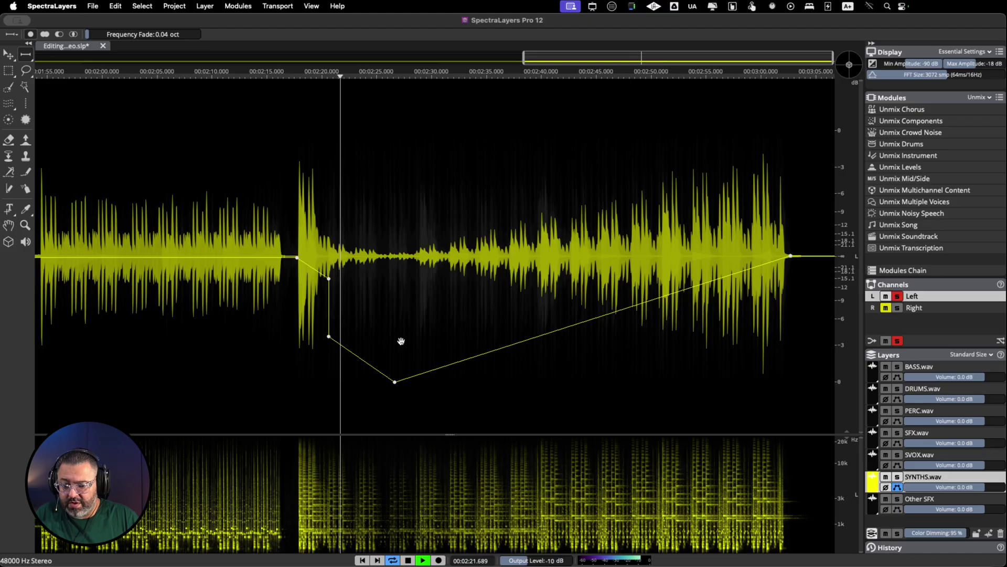
mouse_move(393, 383)
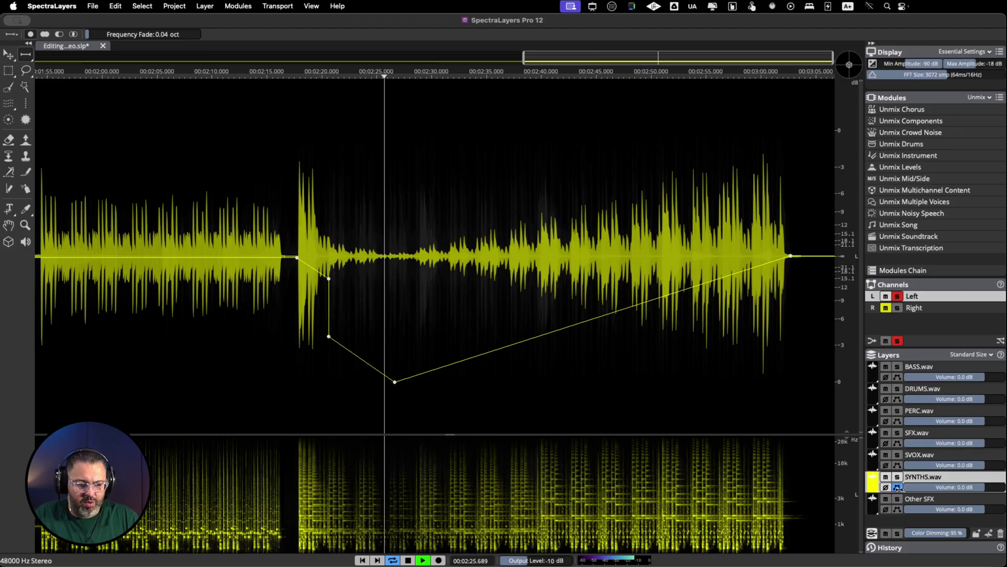
click(898, 477)
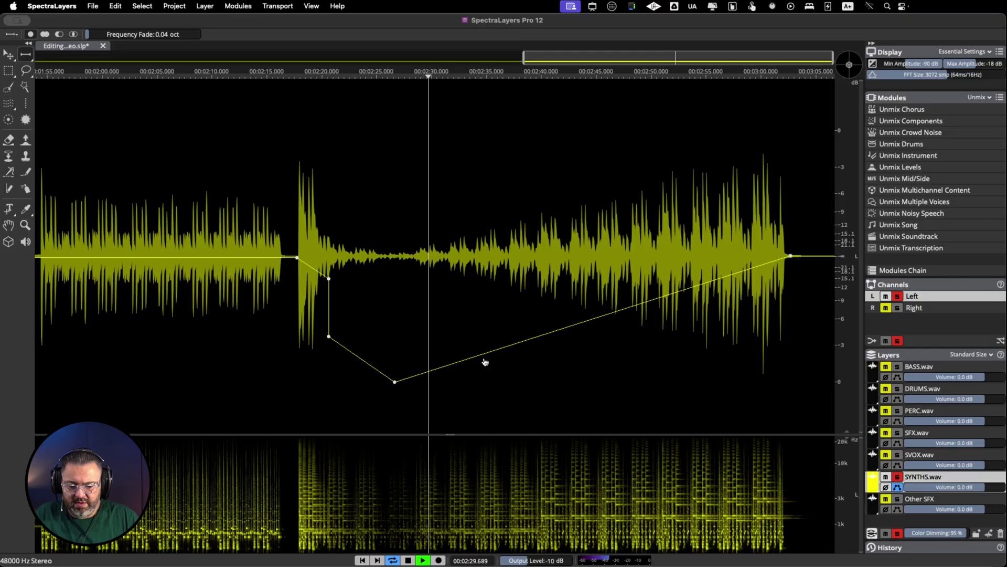
drag(485, 362, 450, 271)
key(space)
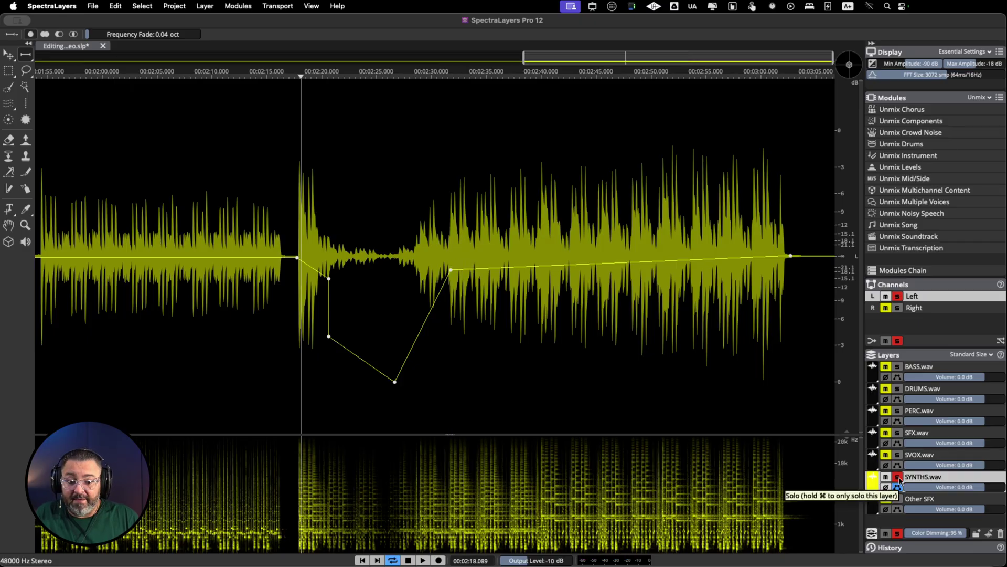
click(897, 478)
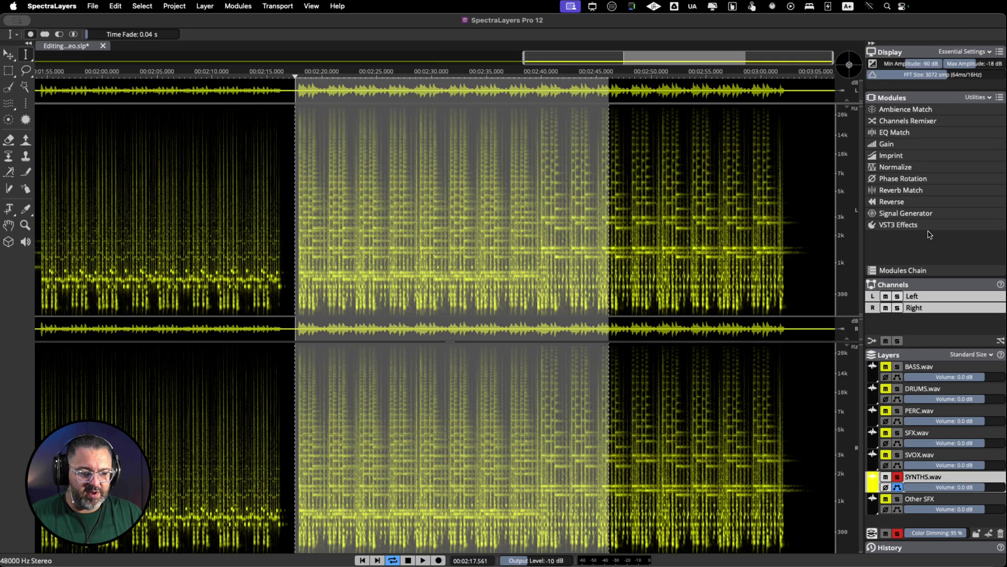
- Open the VST3 Effects chain and add FabFilter Pro-Q 4 from the By Vendor list
click(918, 226)
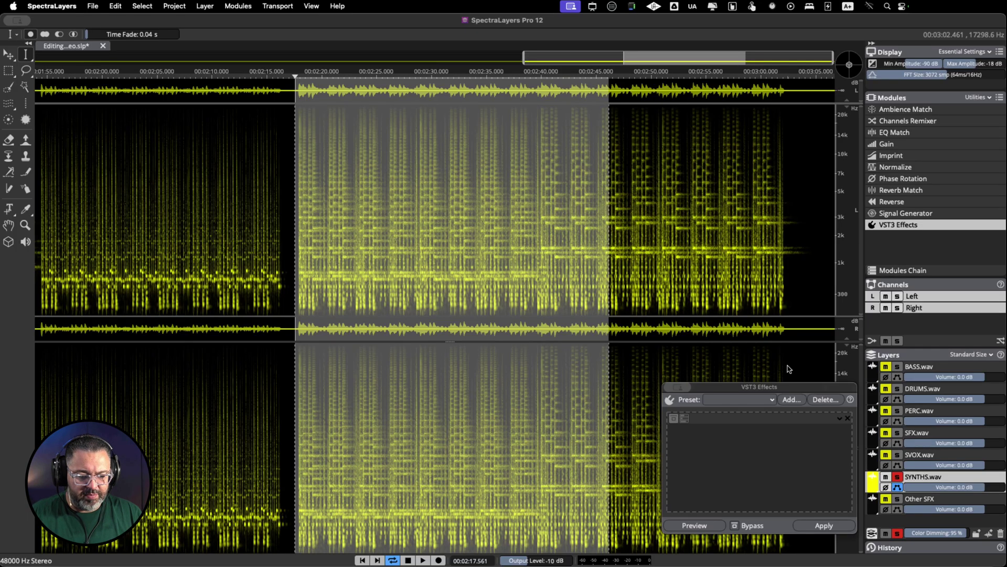
drag(792, 390, 689, 319)
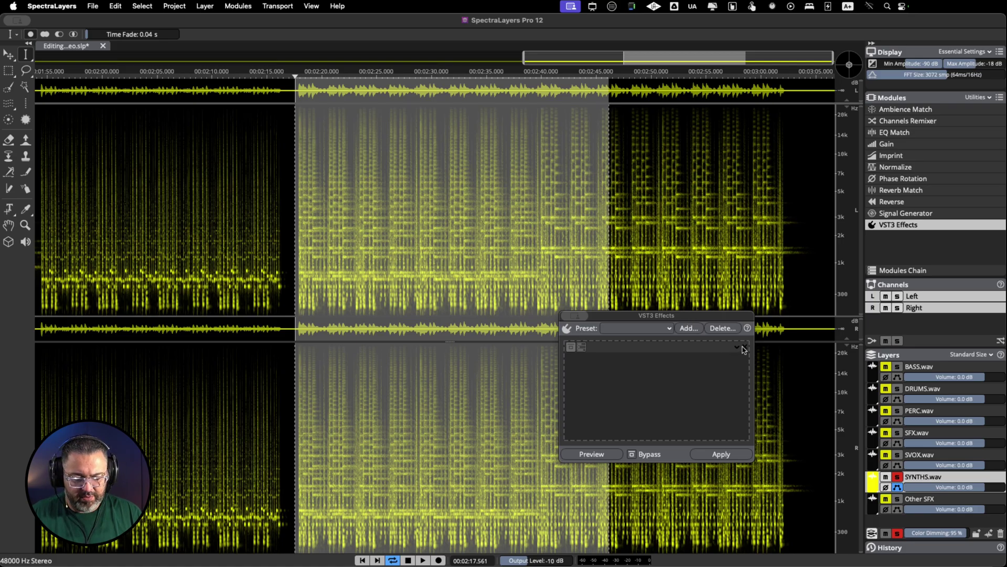
click(737, 346)
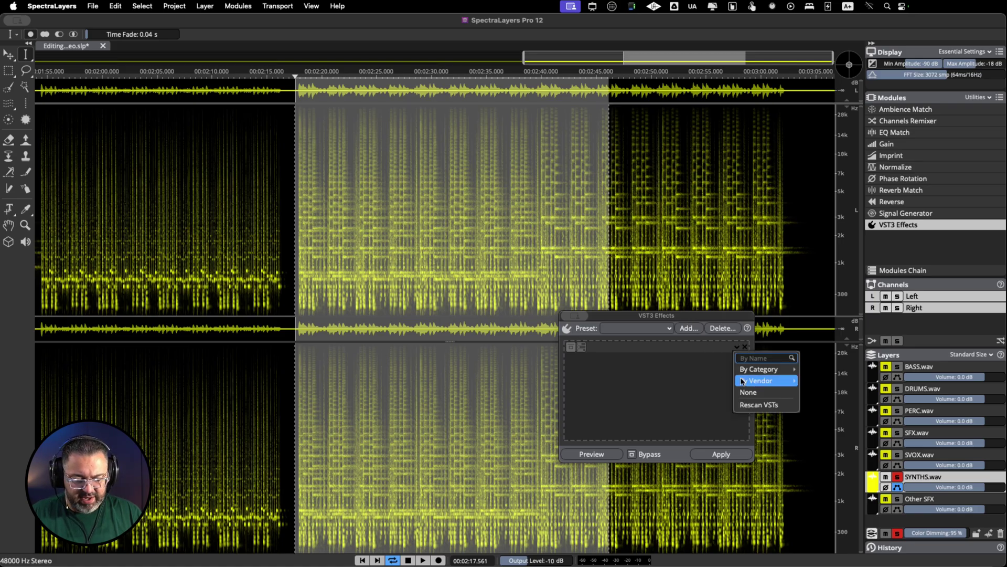
mouse_move(759, 380)
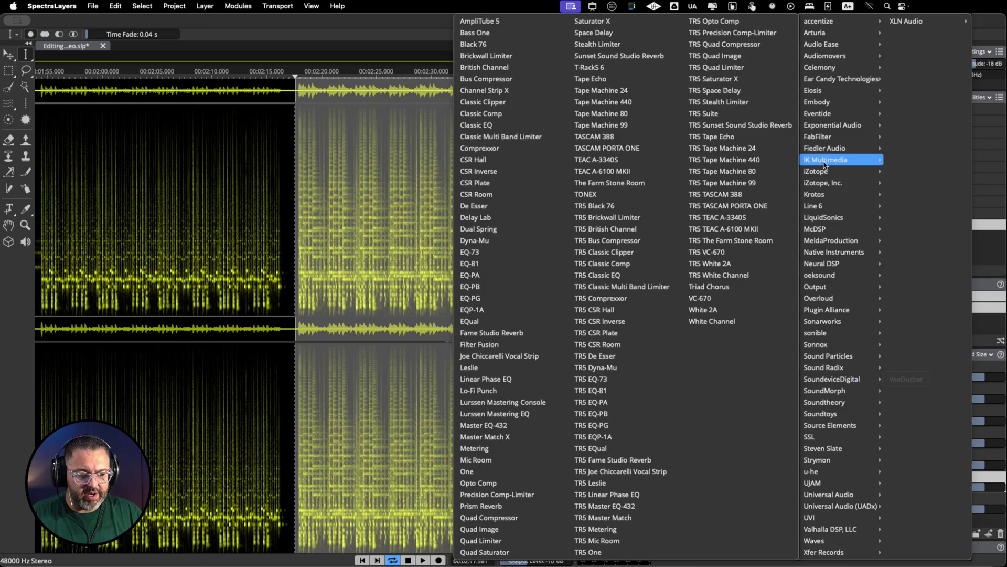
mouse_move(872, 140)
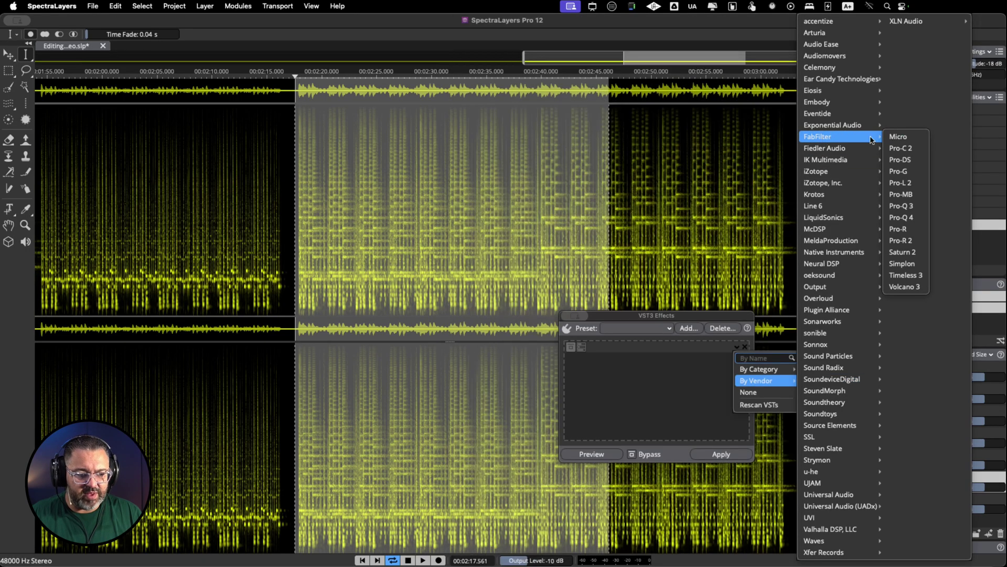
click(907, 218)
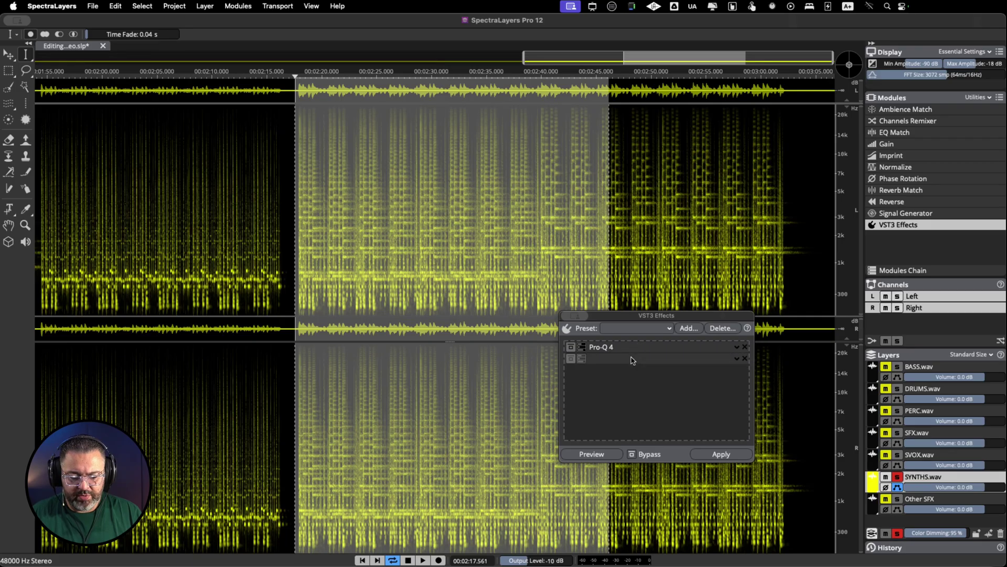
- Add H-Reverb Stereo after Pro-Q 4 from By Category > Reverb
click(632, 360)
mouse_move(743, 387)
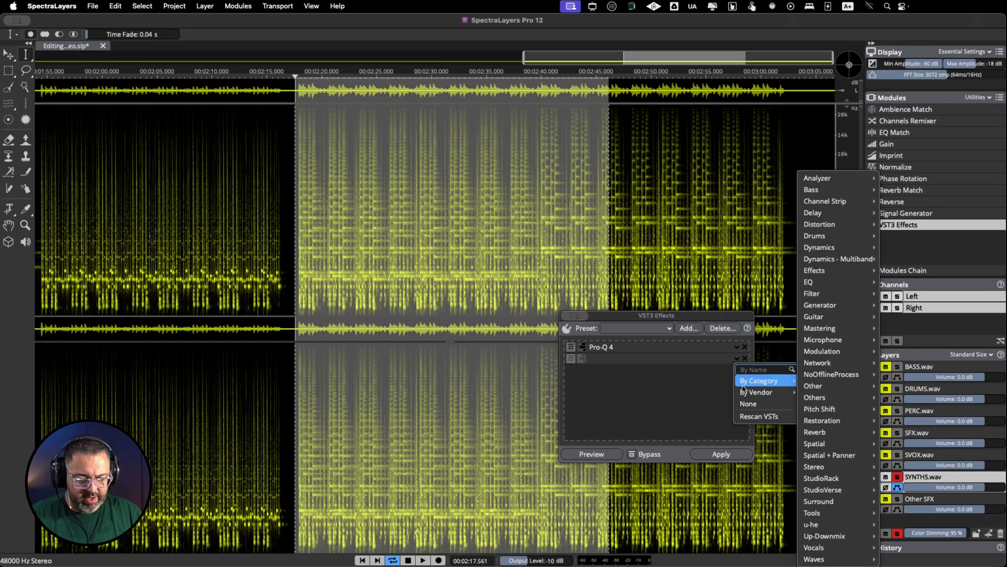
mouse_move(842, 484)
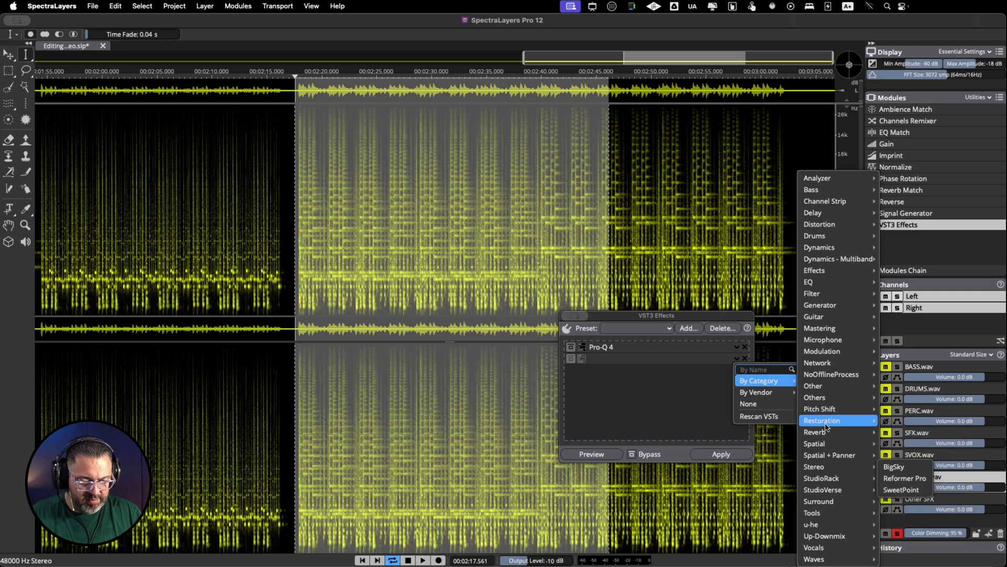
mouse_move(825, 431)
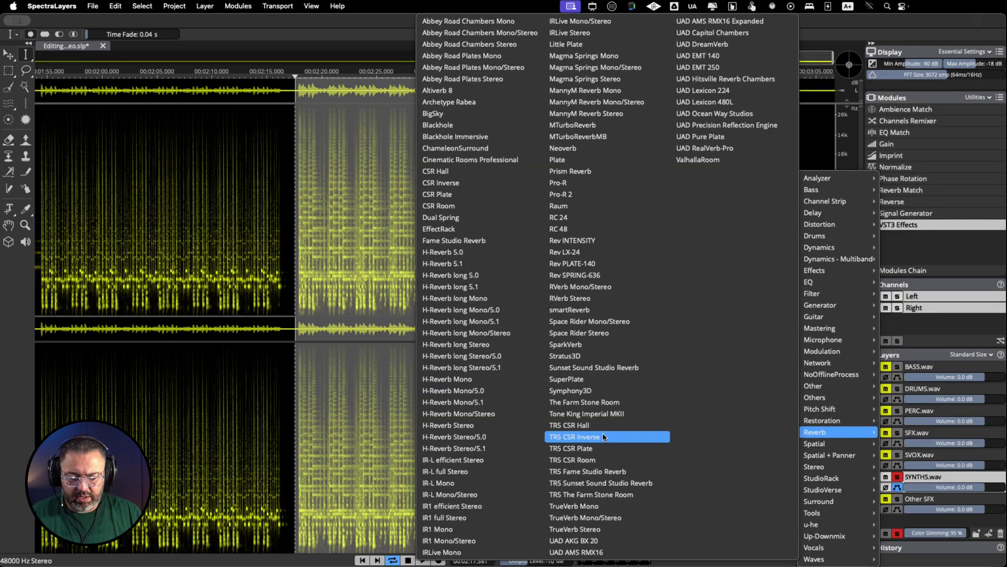
click(471, 426)
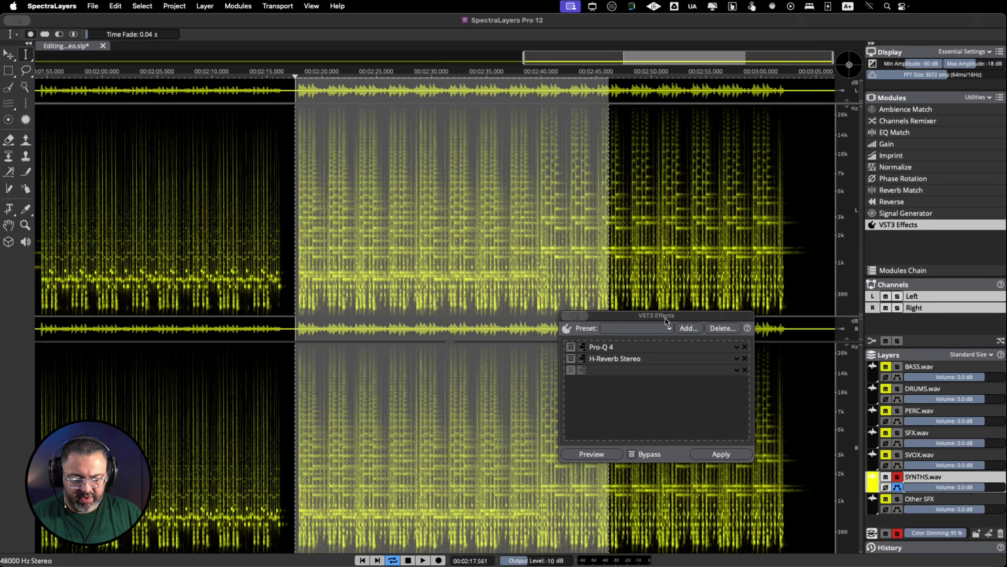
- Preview the effects chain and give Pro-Q 4 a high-pass band cutting the lows
drag(665, 321, 748, 340)
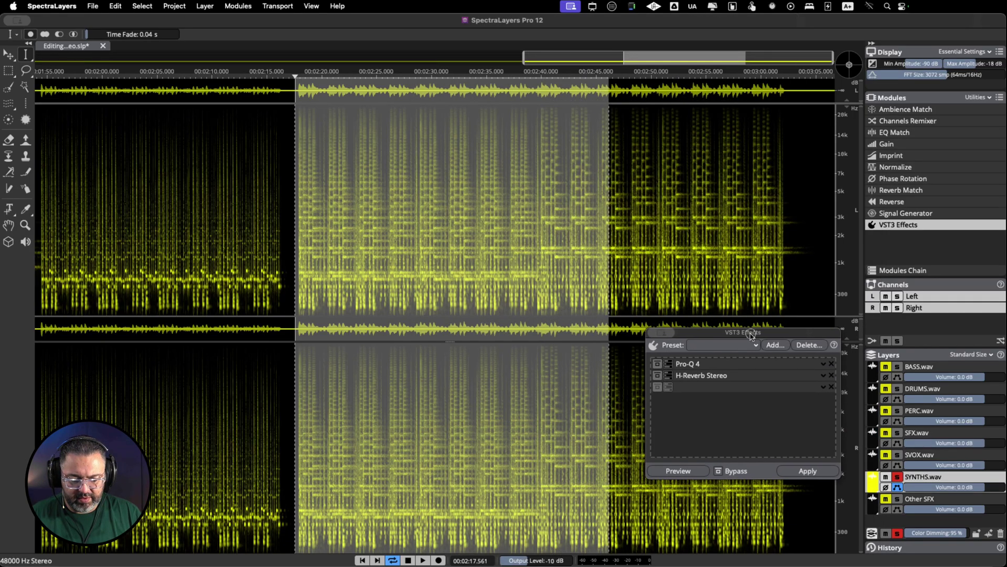
click(685, 478)
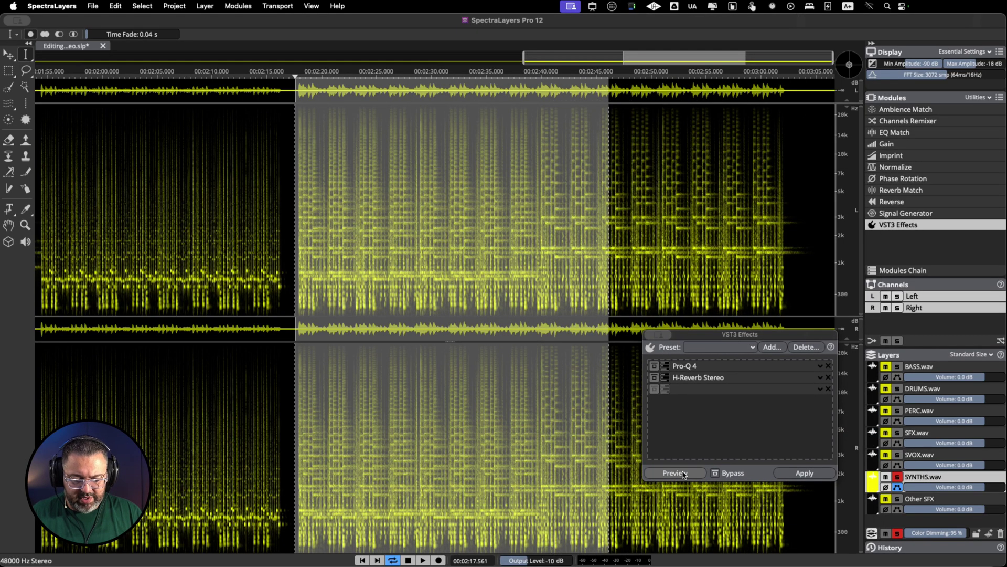
click(664, 366)
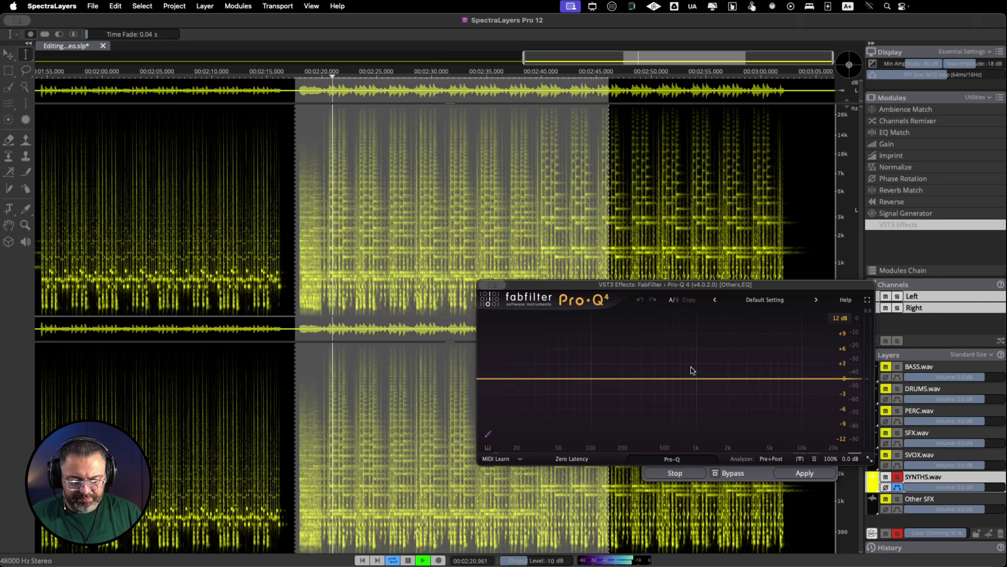
drag(499, 378, 693, 418)
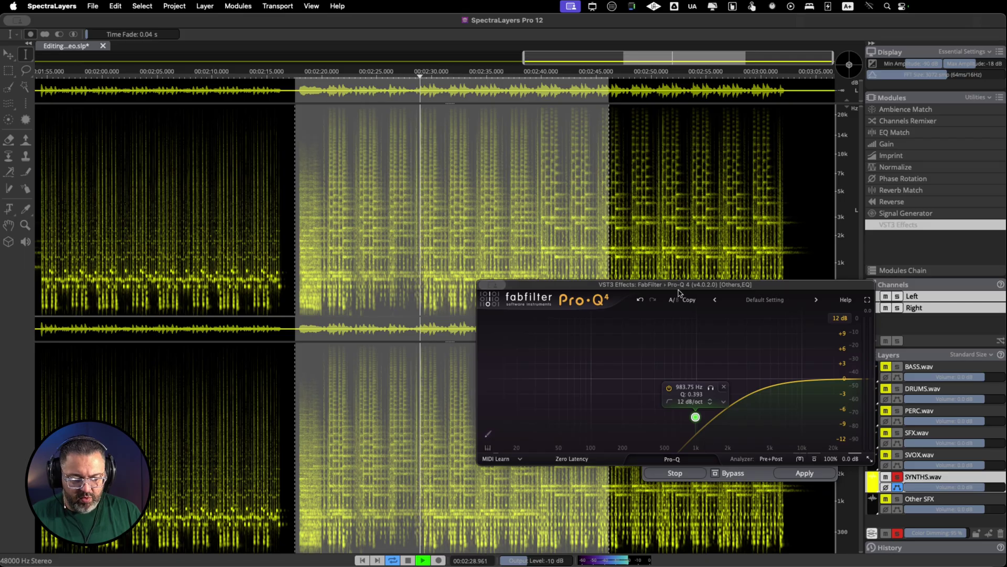
drag(679, 292, 755, 98)
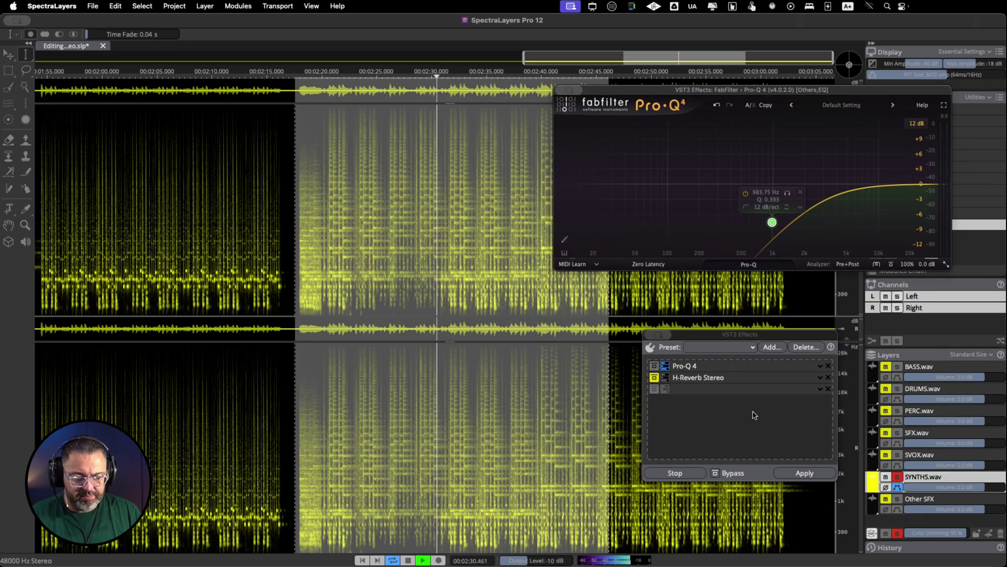
- Open H-Reverb Stereo and set its dry/wet mix to 83.3
double_click(720, 384)
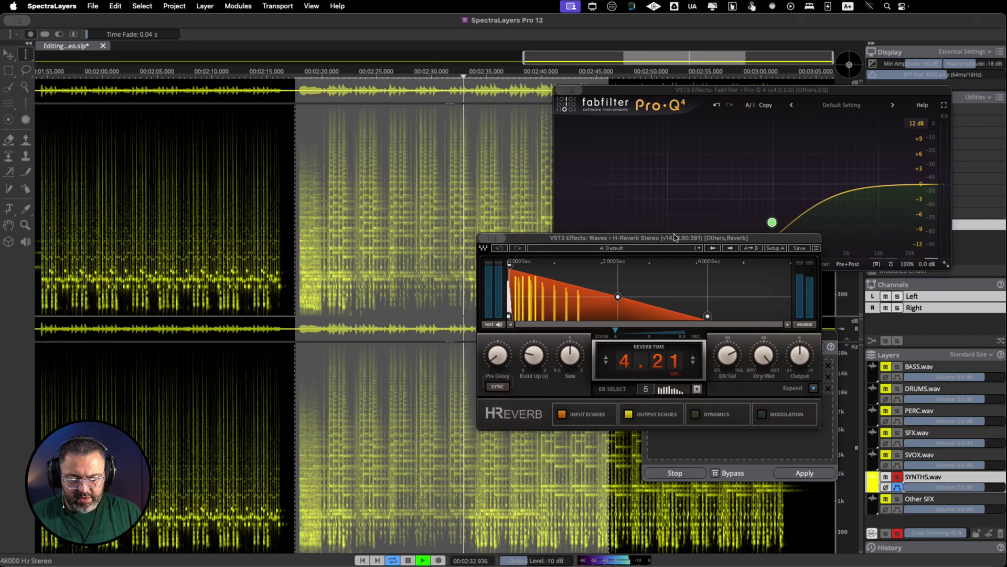
drag(676, 238, 366, 268)
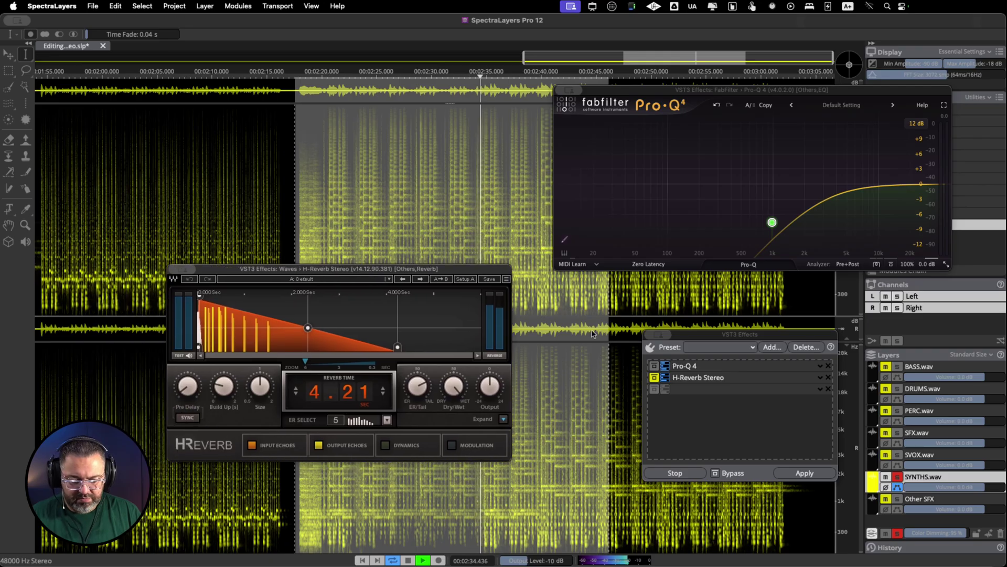
click(654, 383)
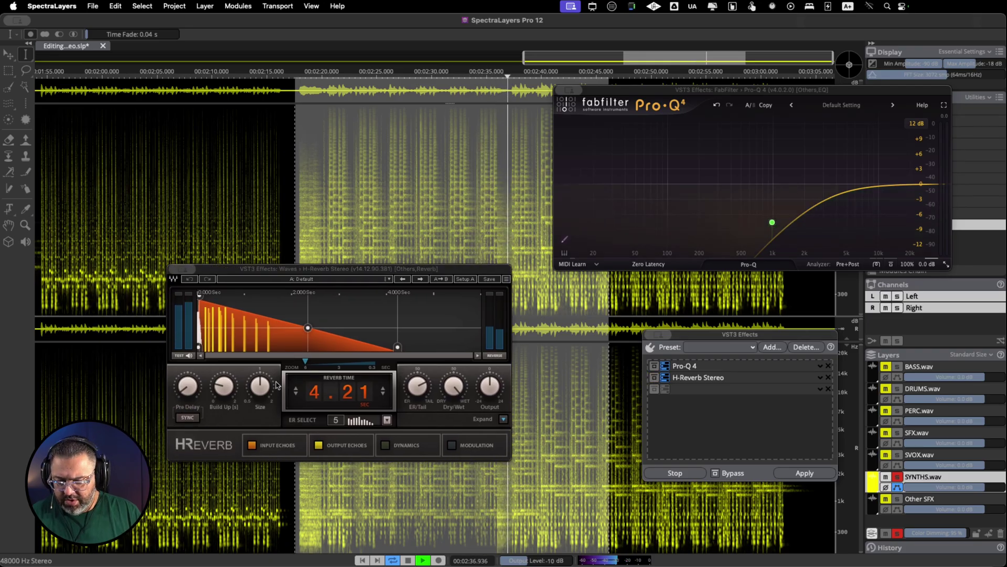
click(453, 386)
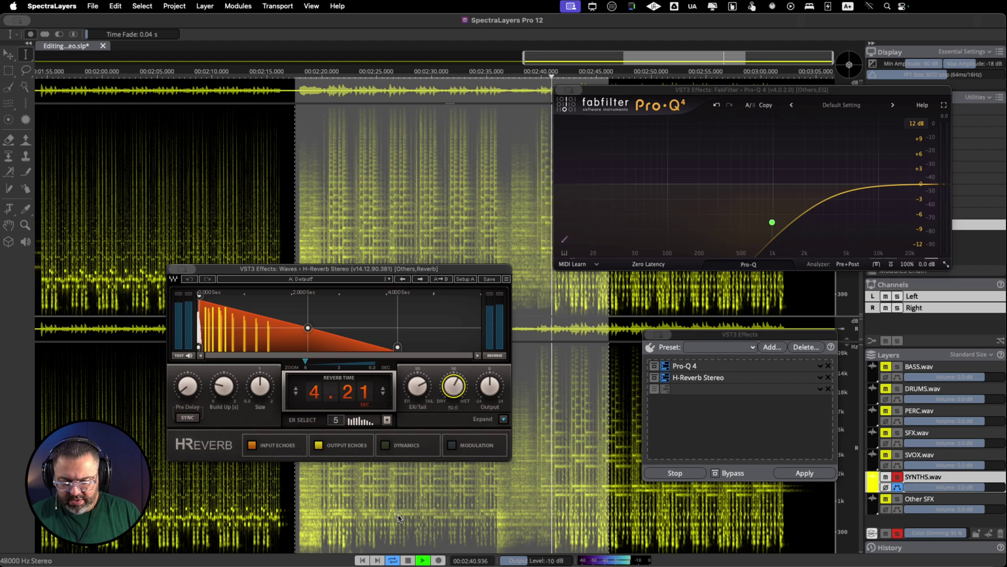
- Move the Pro-Q 4 low cut to about 356 Hz and add a high cut near 9.6 kHz
mouse_move(765, 230)
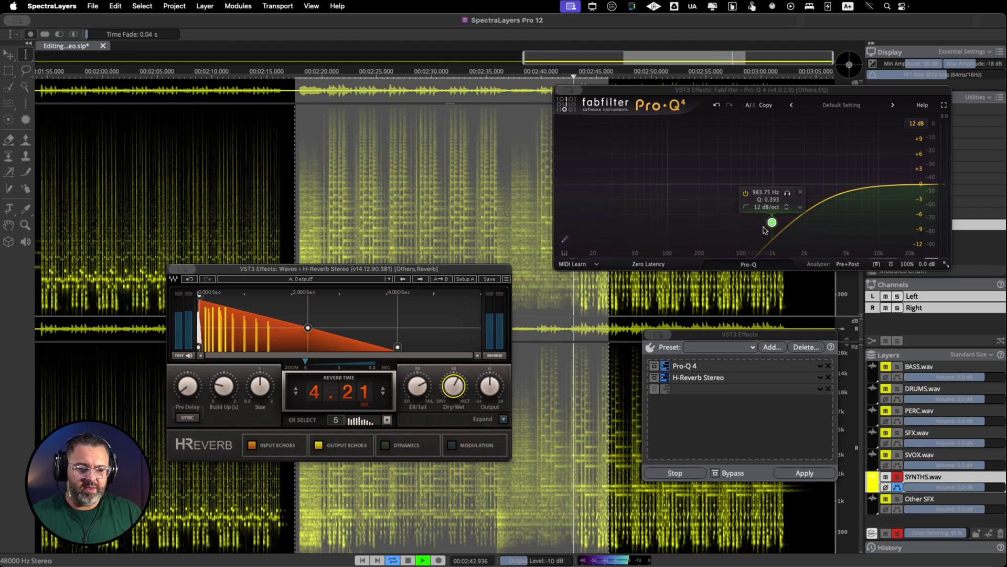
drag(771, 223, 725, 206)
drag(887, 185, 843, 239)
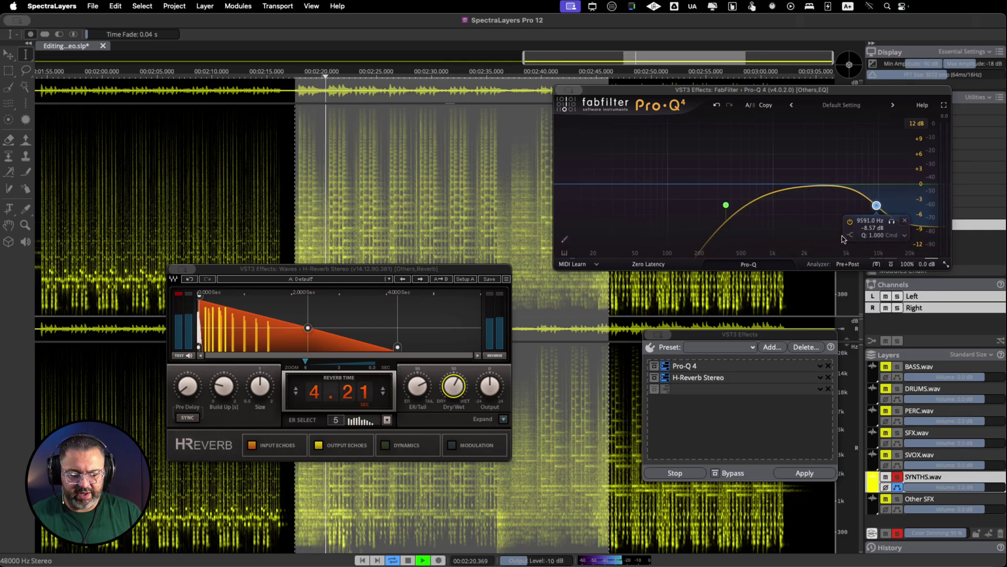
click(724, 427)
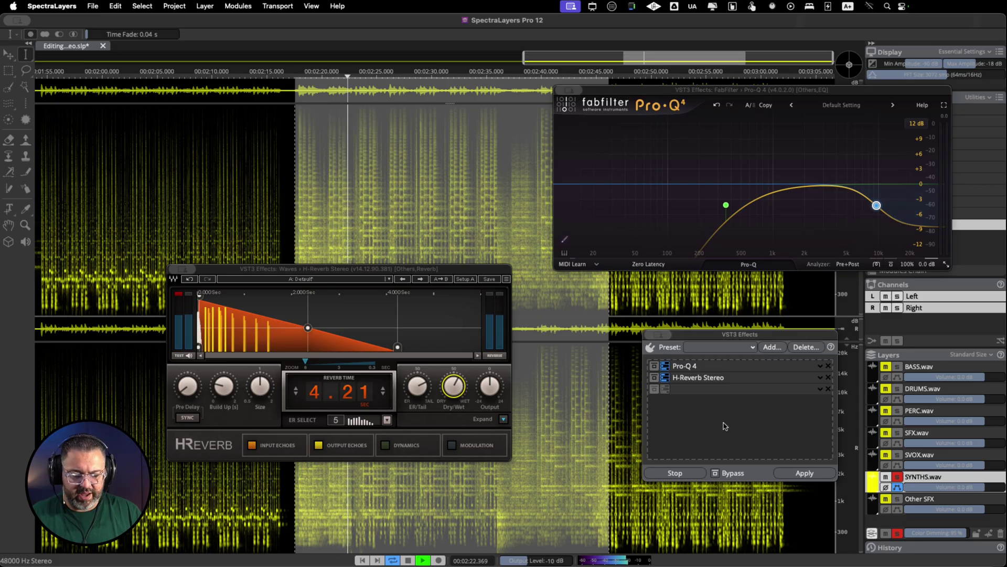
- Stop the effects preview playback
key(space)
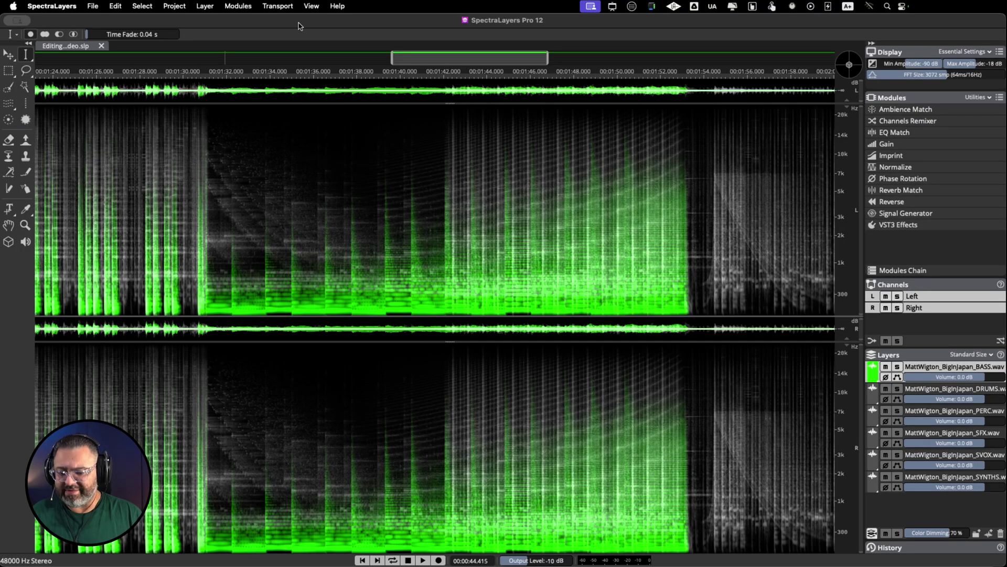
- Load the saved shortcut preset 'Presets 2' from Preferences > Shortcuts
key(super+comma)
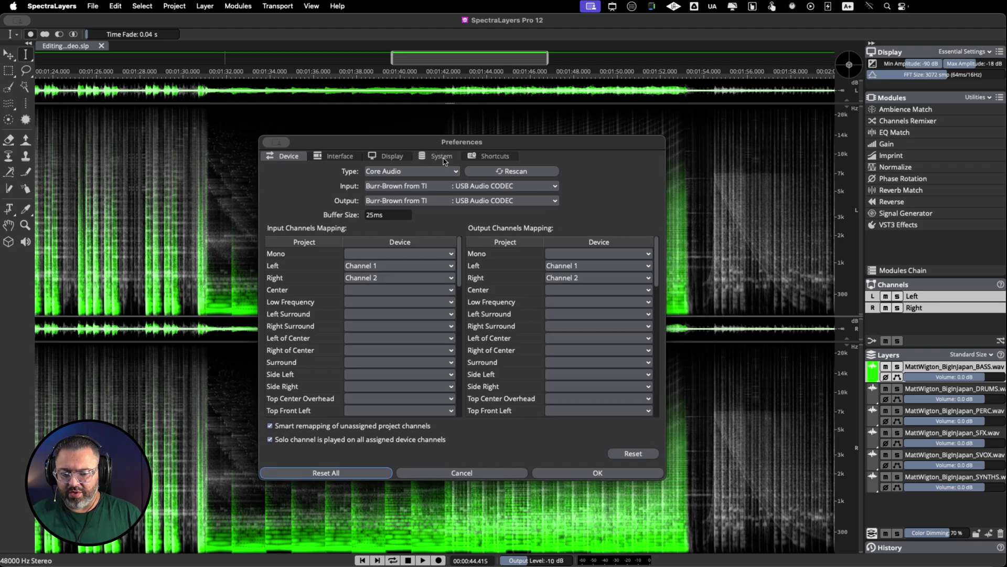
click(487, 157)
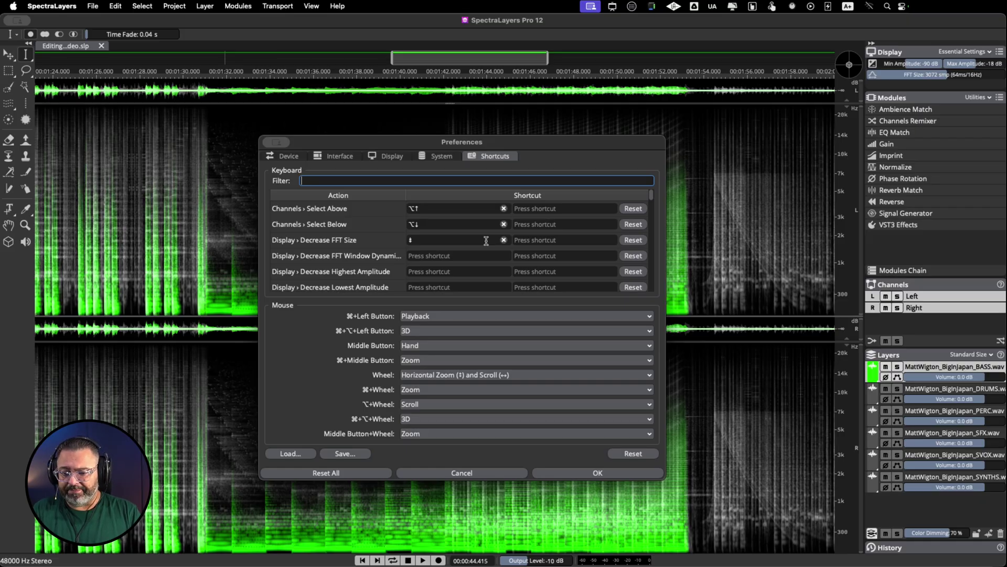
click(293, 455)
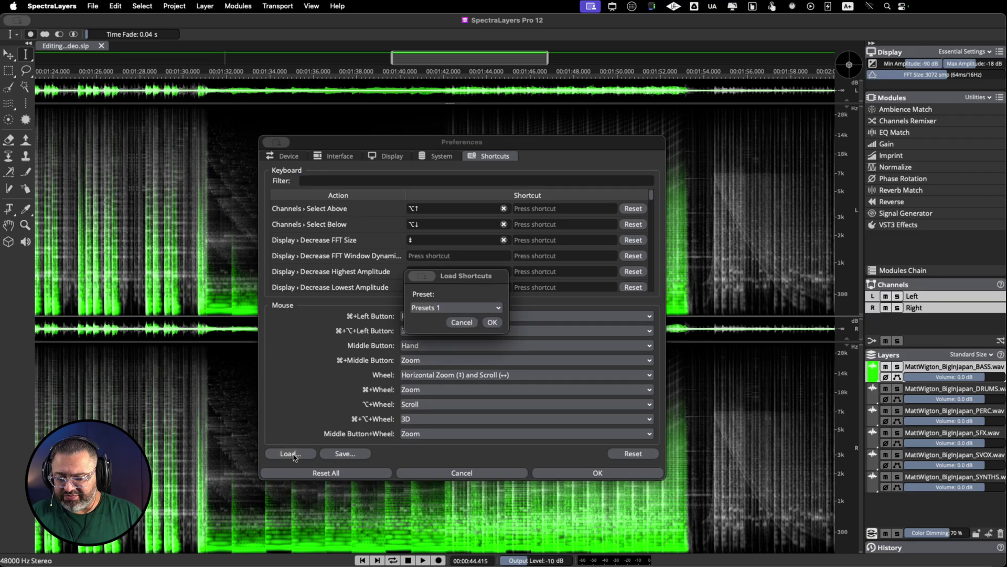
click(475, 308)
click(459, 327)
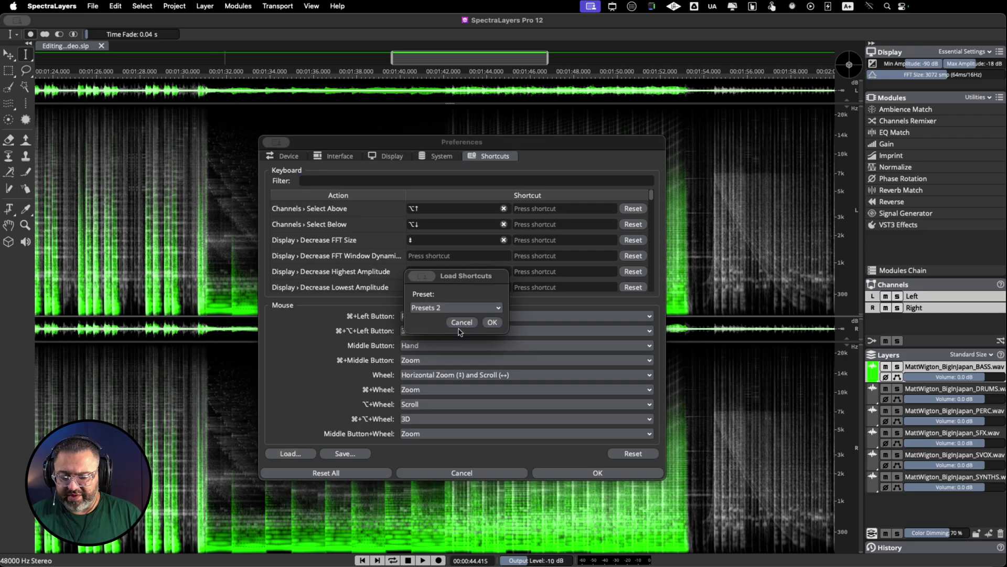
click(490, 322)
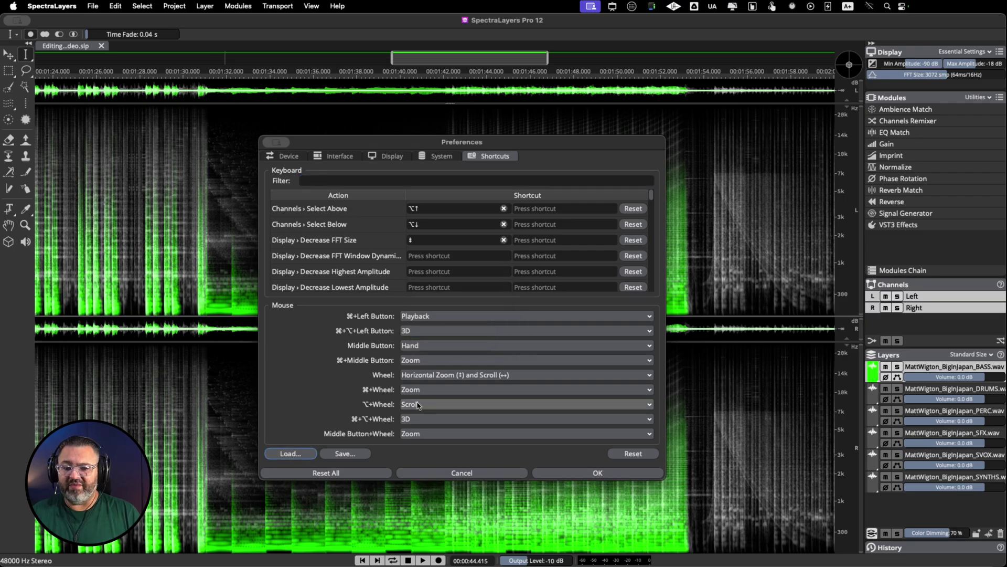
- Browse the System page's Presets Path to the Presets/modules/VST3 Effects folder and confirm
click(442, 157)
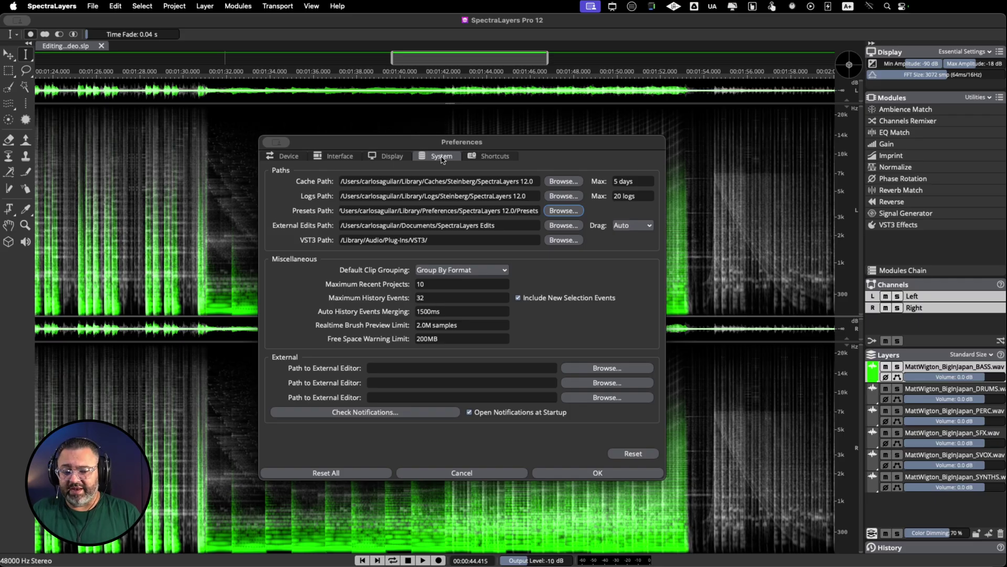
click(565, 211)
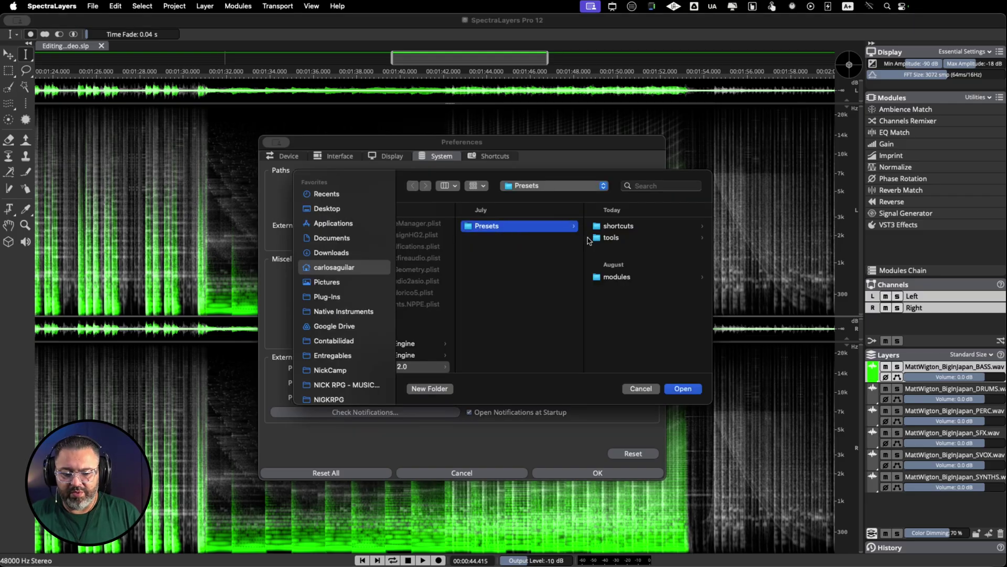
click(619, 228)
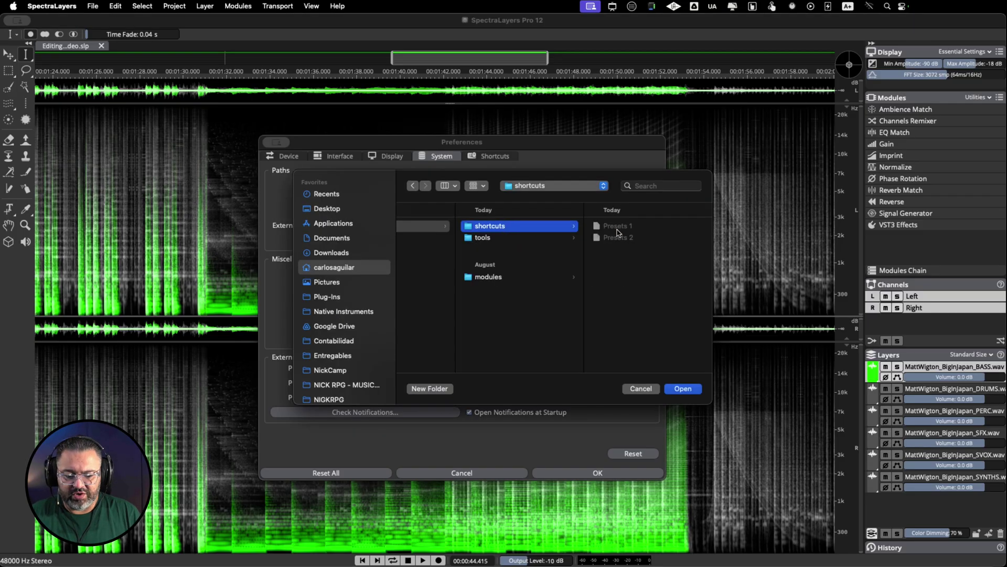
click(518, 241)
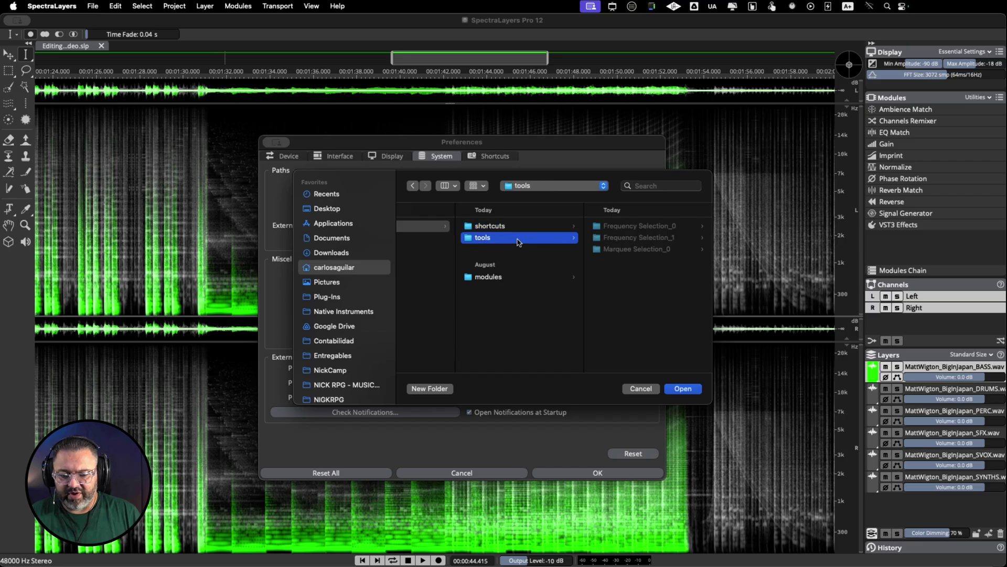
click(514, 277)
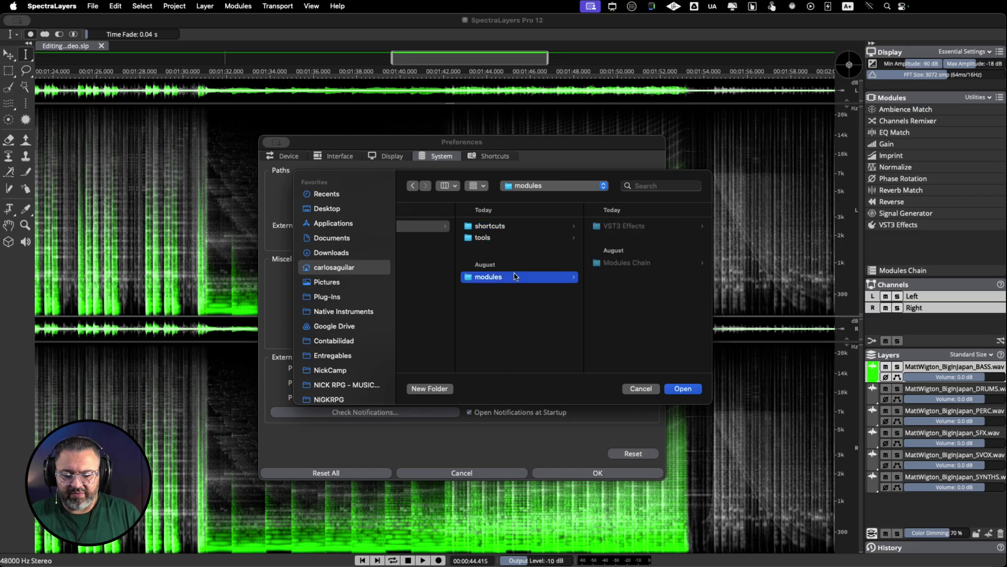
click(642, 227)
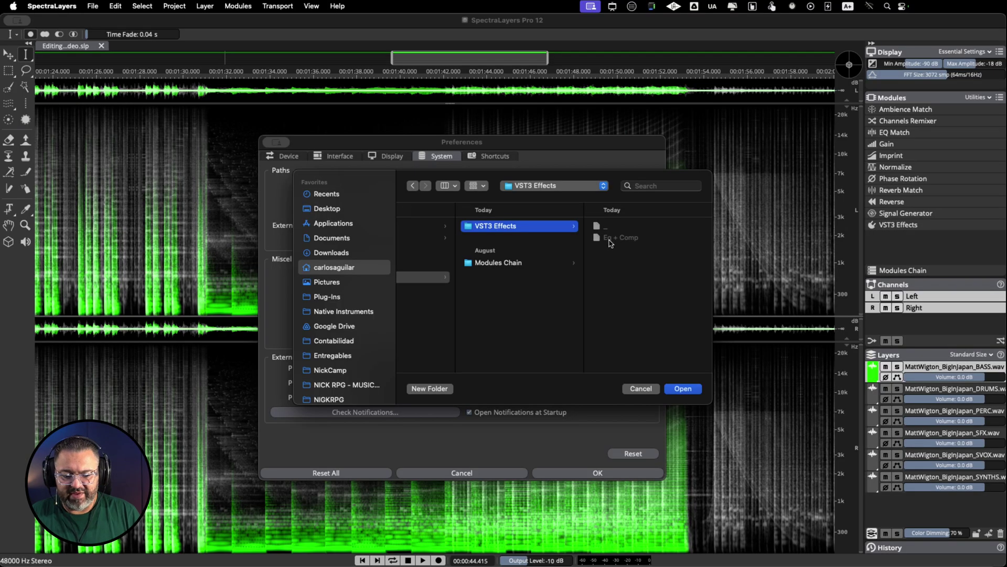
click(683, 389)
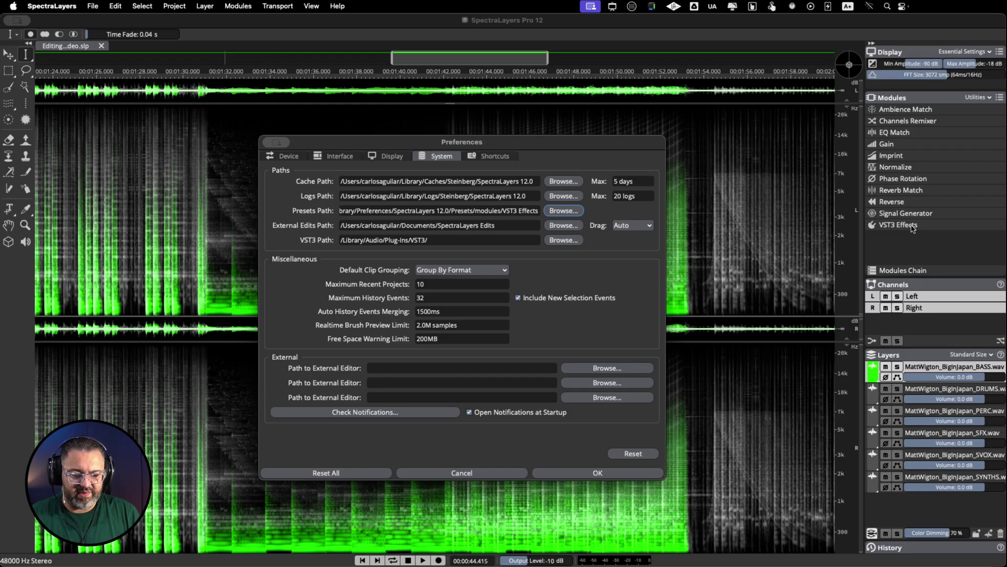
click(612, 475)
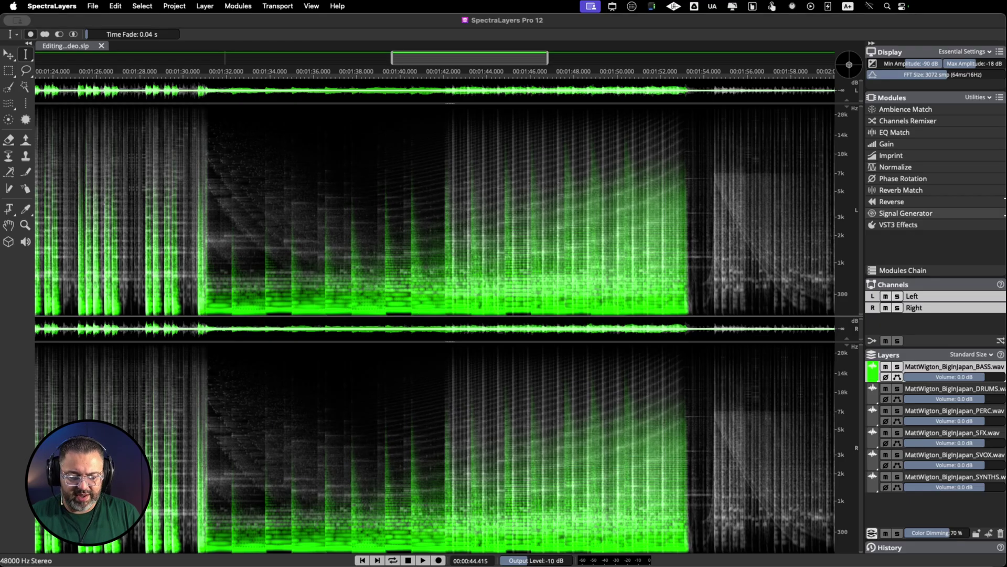
click(939, 227)
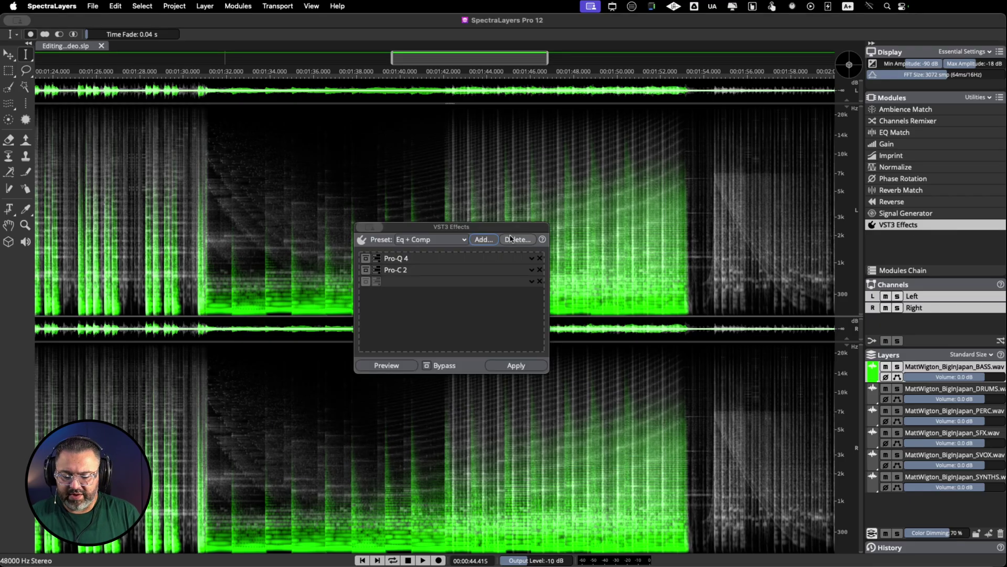
click(431, 240)
click(435, 252)
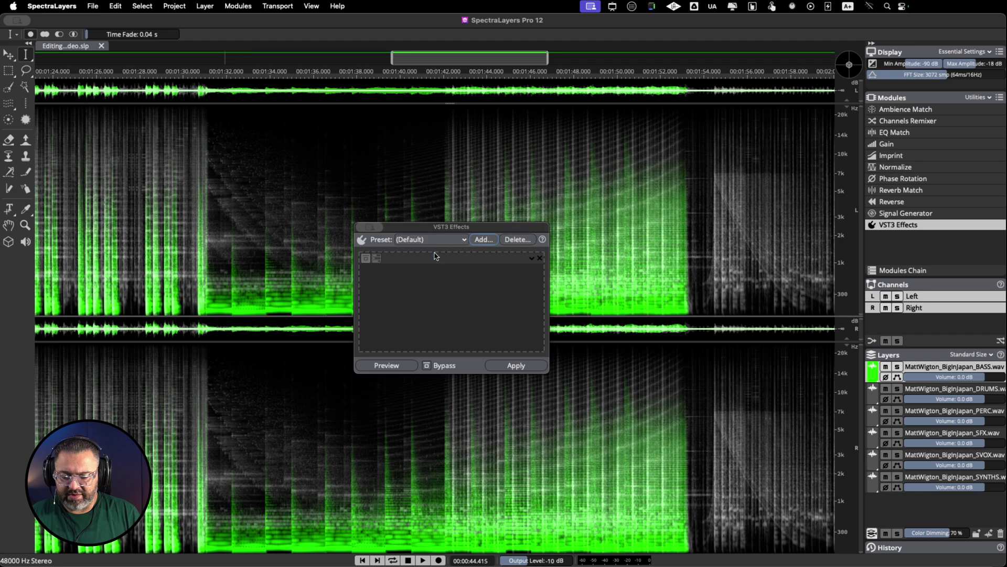
click(438, 240)
click(432, 265)
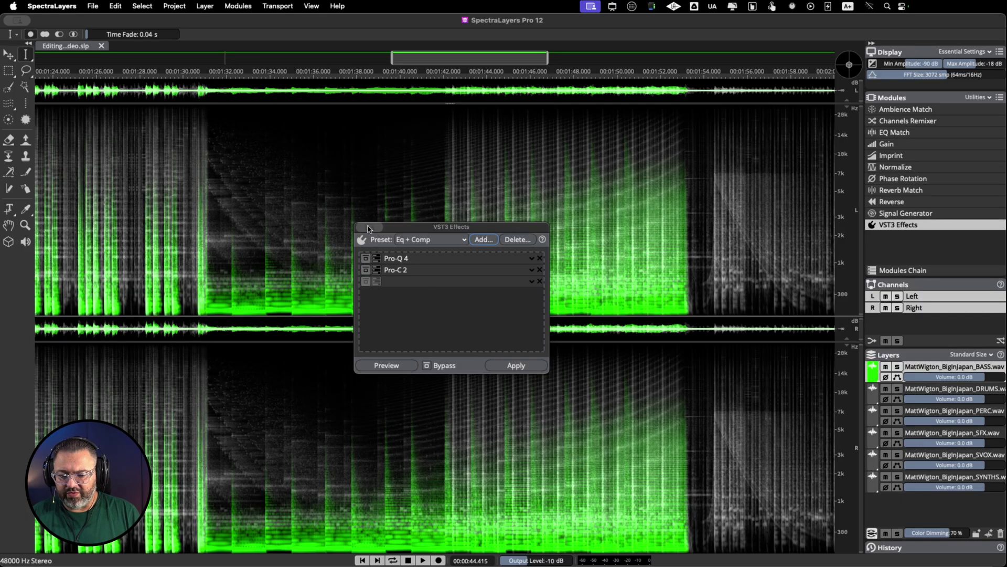
- Close the effects chain and reopen Preferences on System, showing the Presets/modules/VST3 Effects path
mouse_move(368, 228)
click(389, 246)
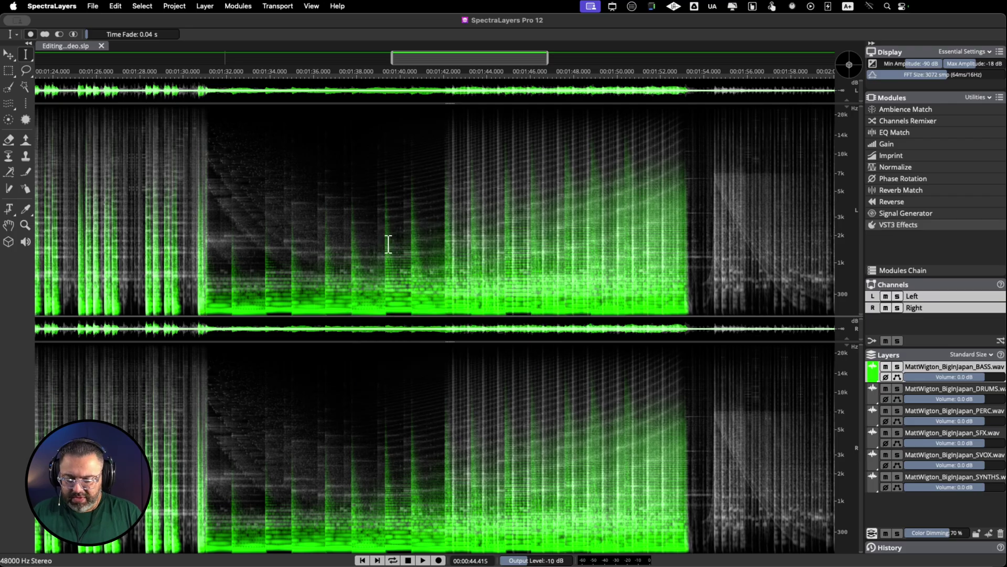
key(super+comma)
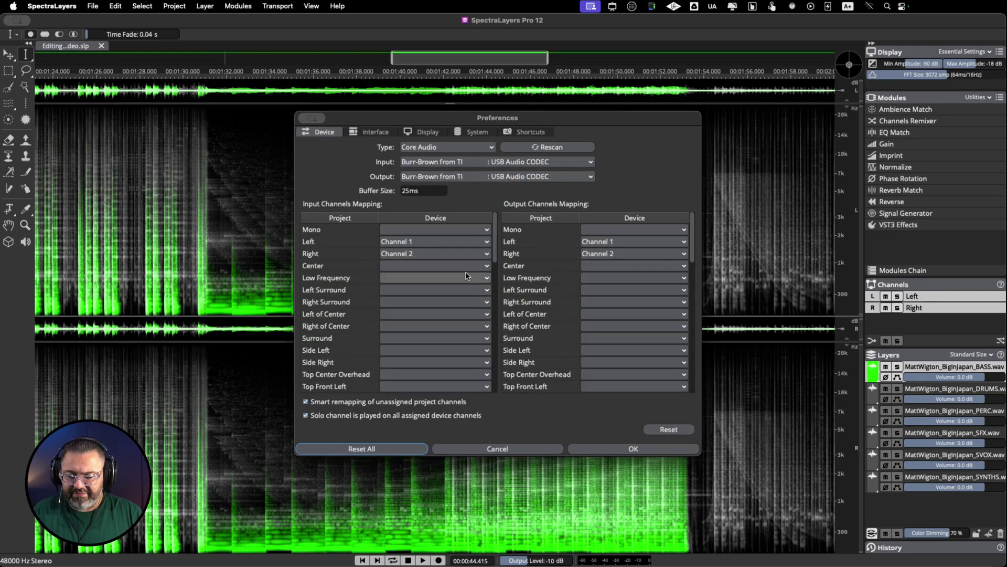
click(474, 133)
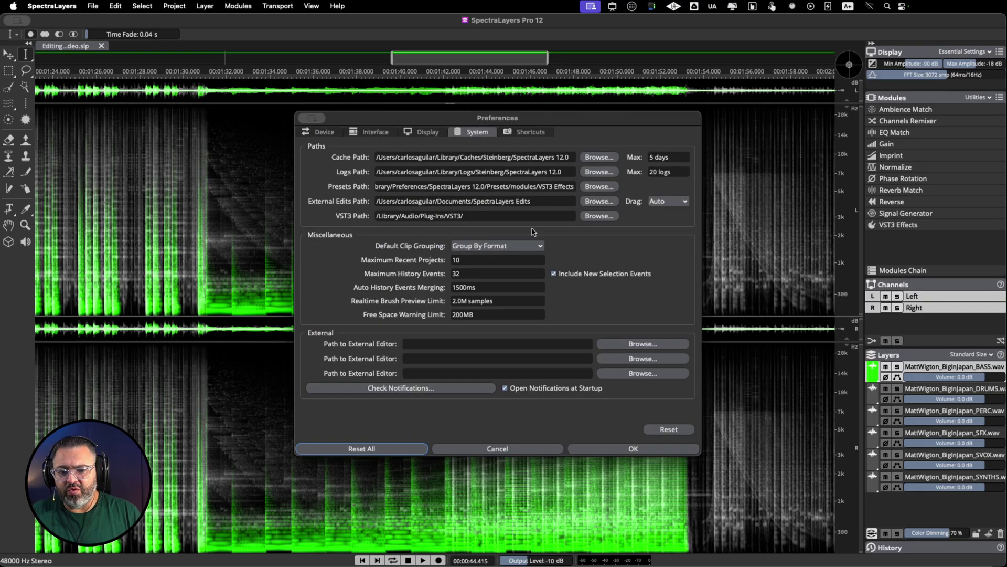